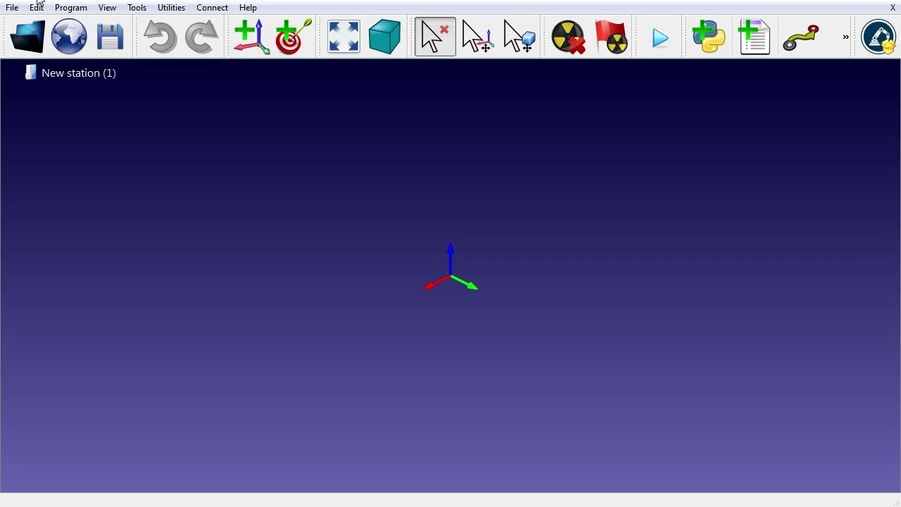
Open the station file "Example 4 - Robot Milling 3axis.rdk" from the RoboDK Library folder
click(34, 58)
click(204, 141)
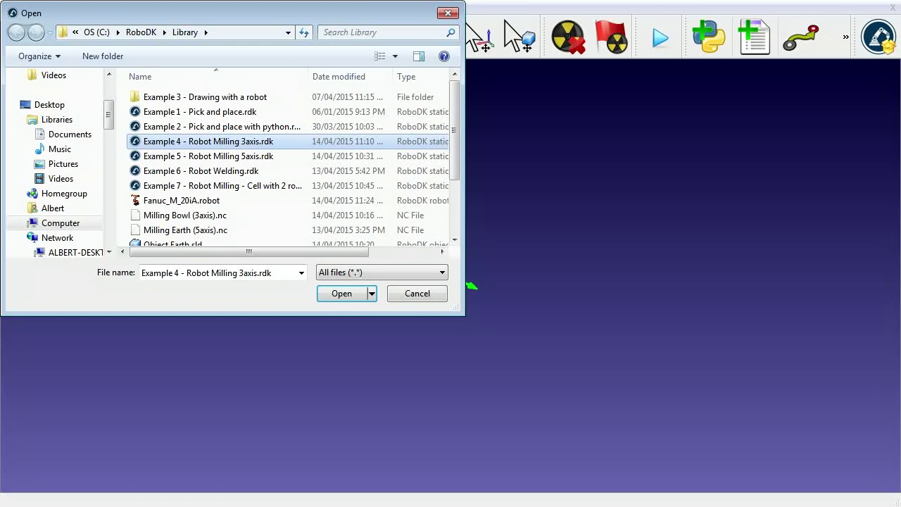
shift+click(204, 185)
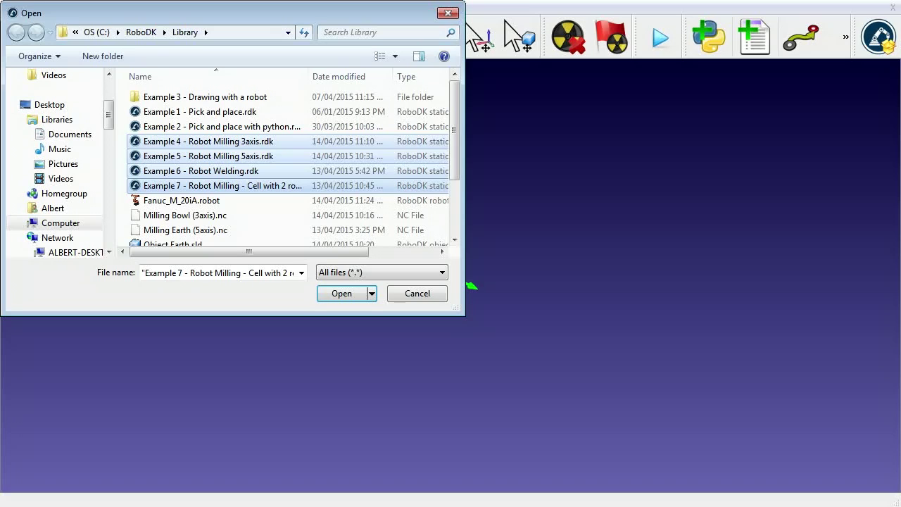
click(208, 141)
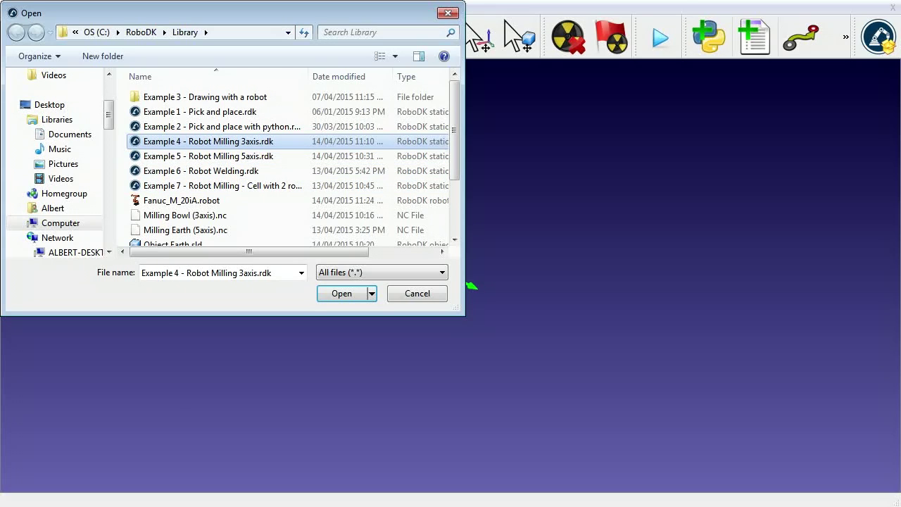
click(343, 292)
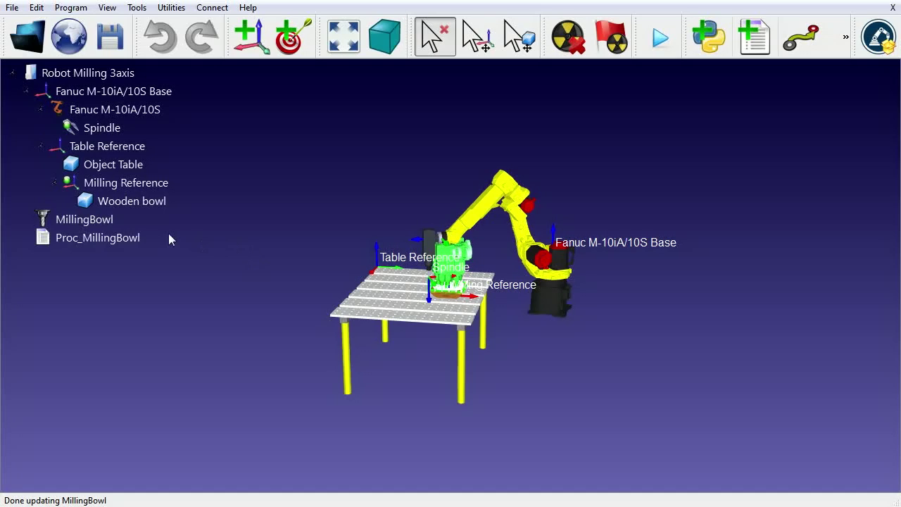
Run the Proc_MillingBowl program and switch the simulation to fast speed
click(97, 238)
double_click(98, 237)
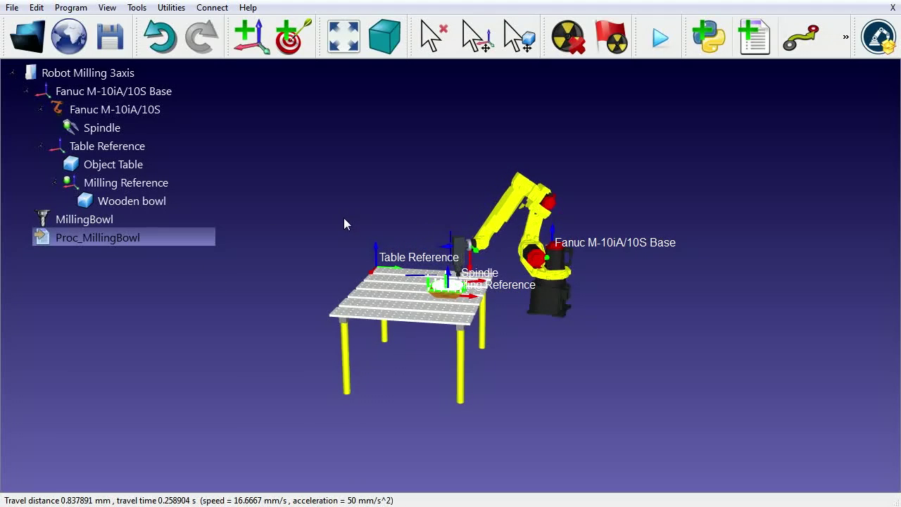
scroll(344, 219, up, 5)
scroll(365, 163, up, 2)
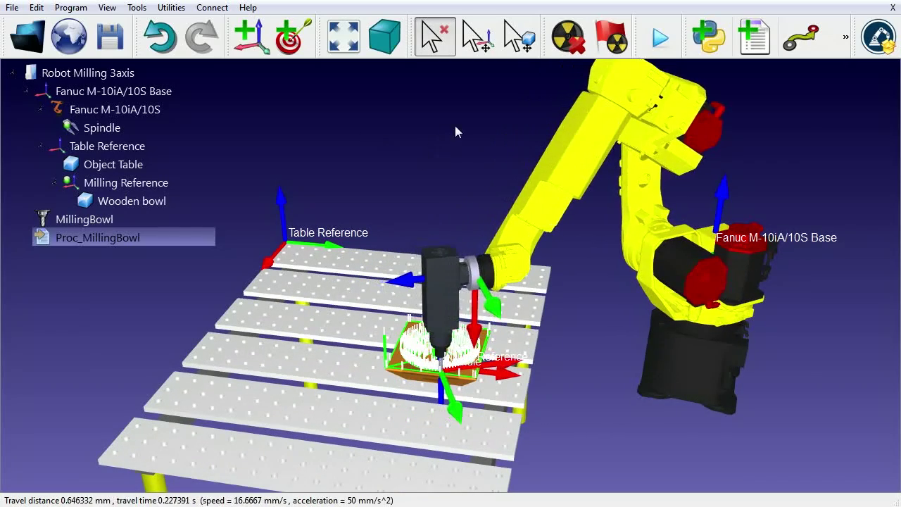
click(660, 42)
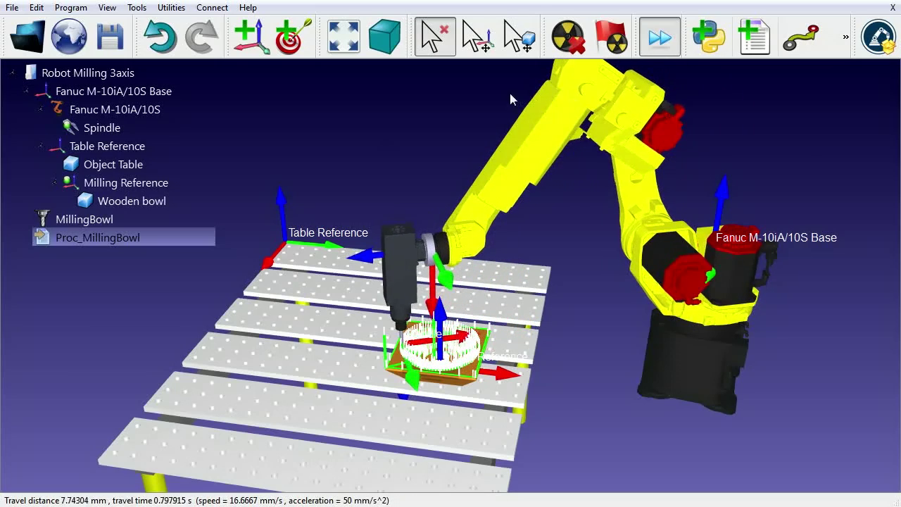
Rerun Proc_MillingBowl, pause it, scrub the playback to instruction 6883 and close the playback controls
right_click(182, 240)
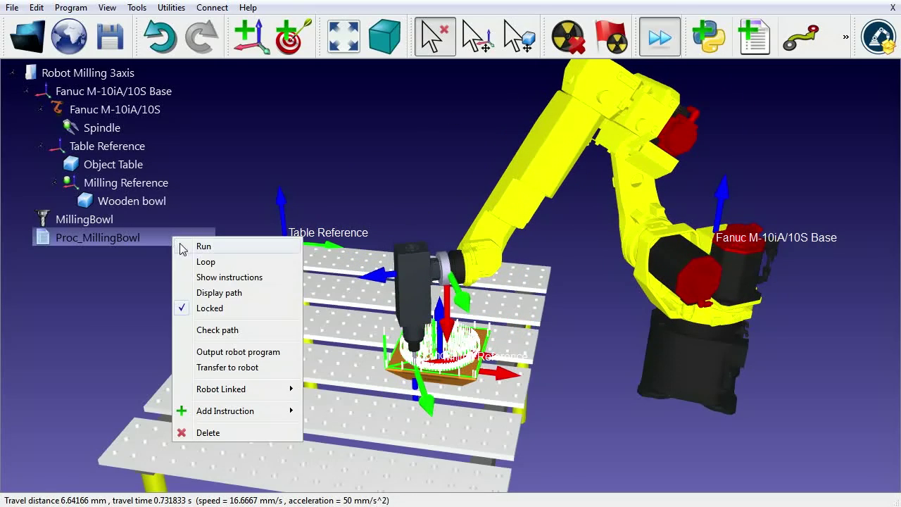
click(192, 247)
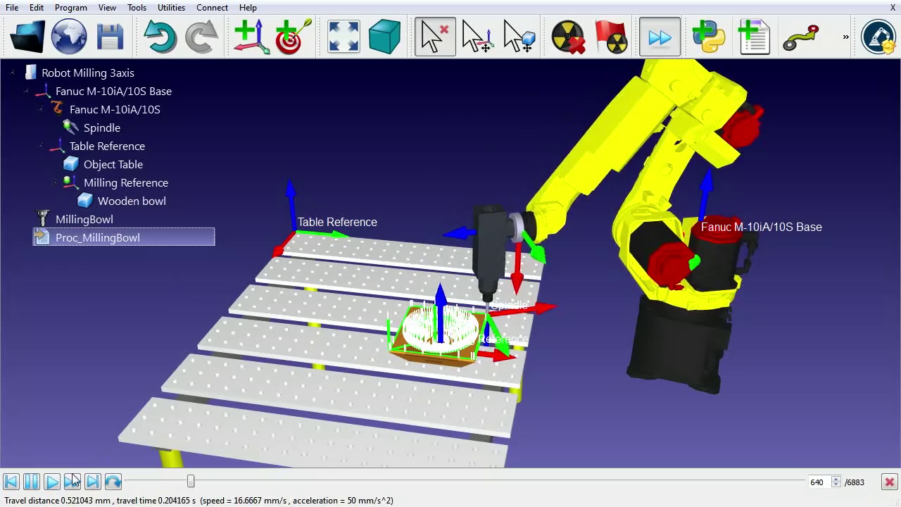
click(33, 482)
drag(236, 484, 848, 499)
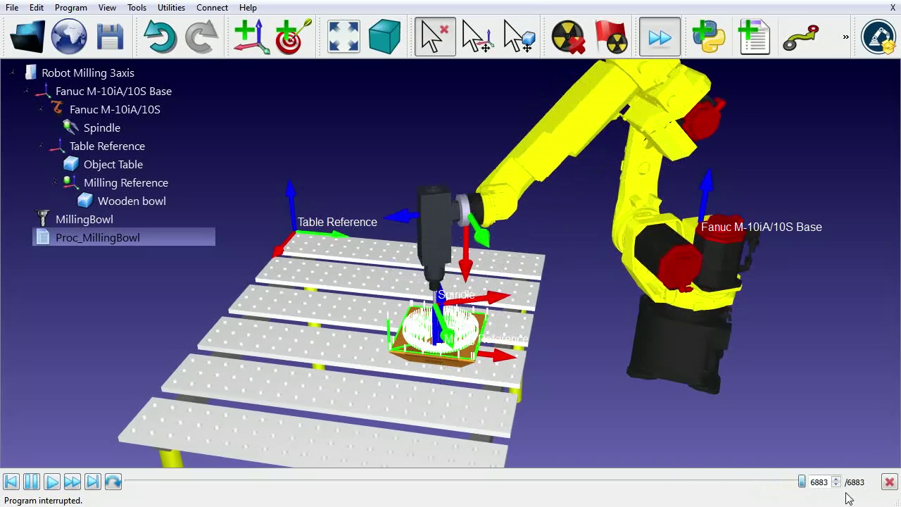
click(888, 482)
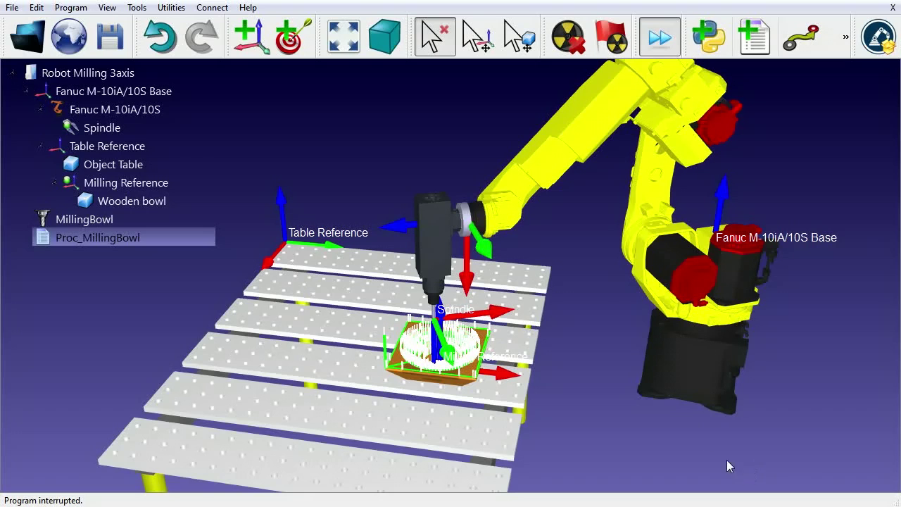
Display the robot workspace and hide the table object beneath the wooden bowl
click(107, 8)
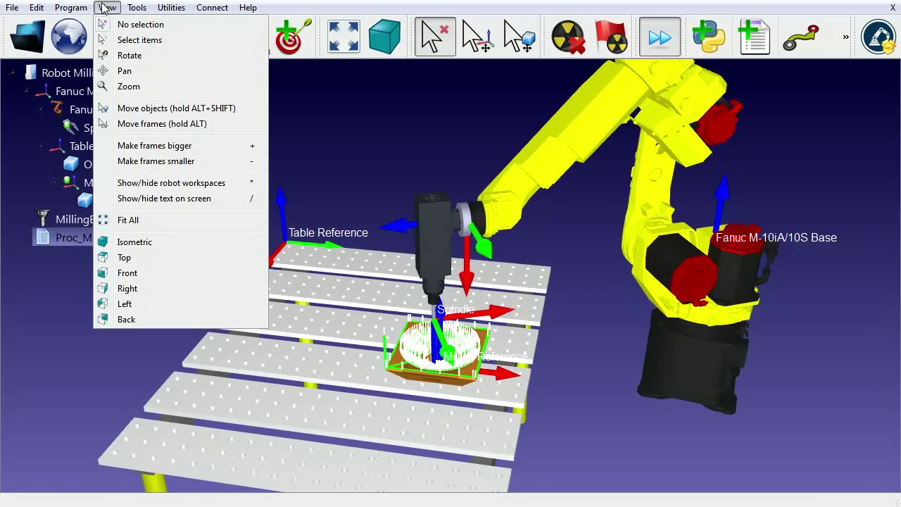
click(175, 182)
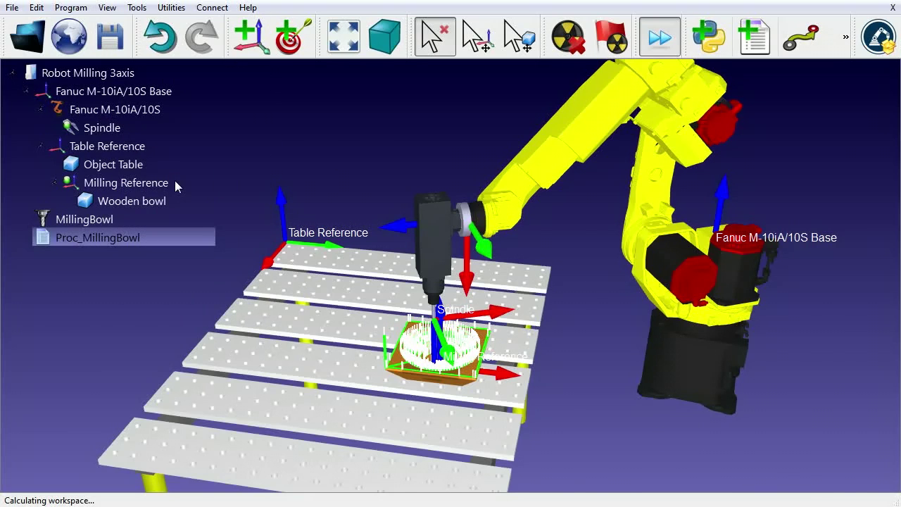
drag(317, 152, 487, 270)
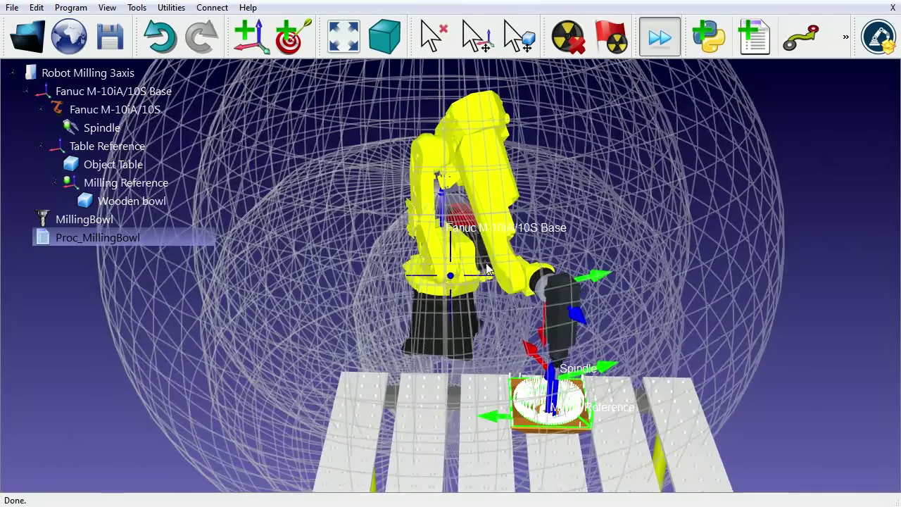
right_click(697, 458)
click(715, 465)
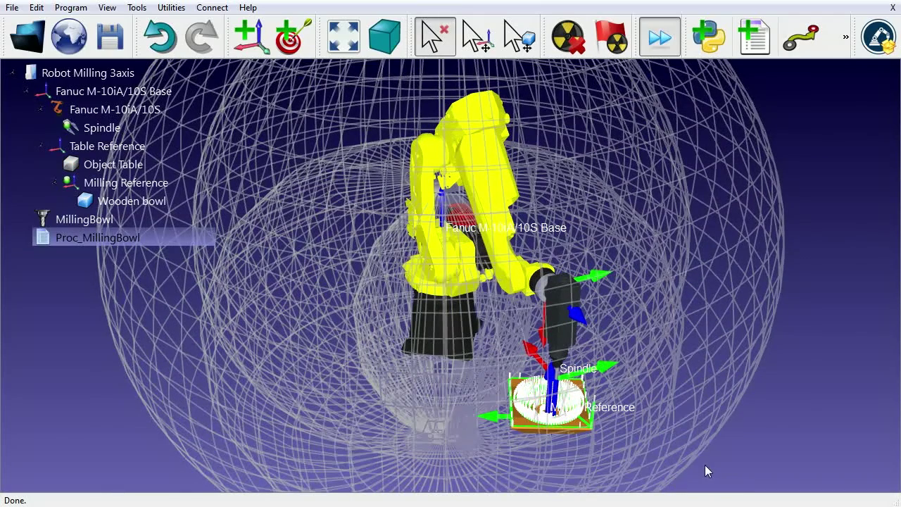
Move the Milling Reference frame along its green axis beyond the robot's workspace and open the MillingBowl machining project
click(475, 49)
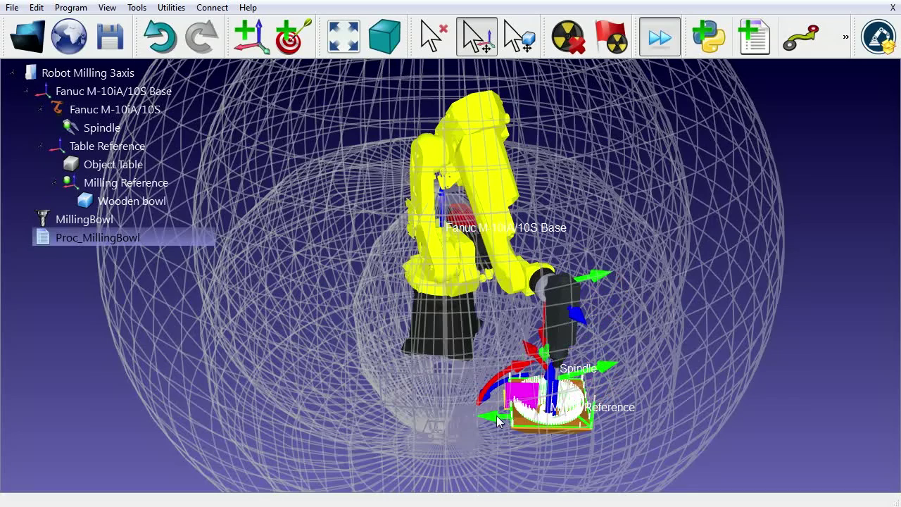
drag(498, 417, 73, 384)
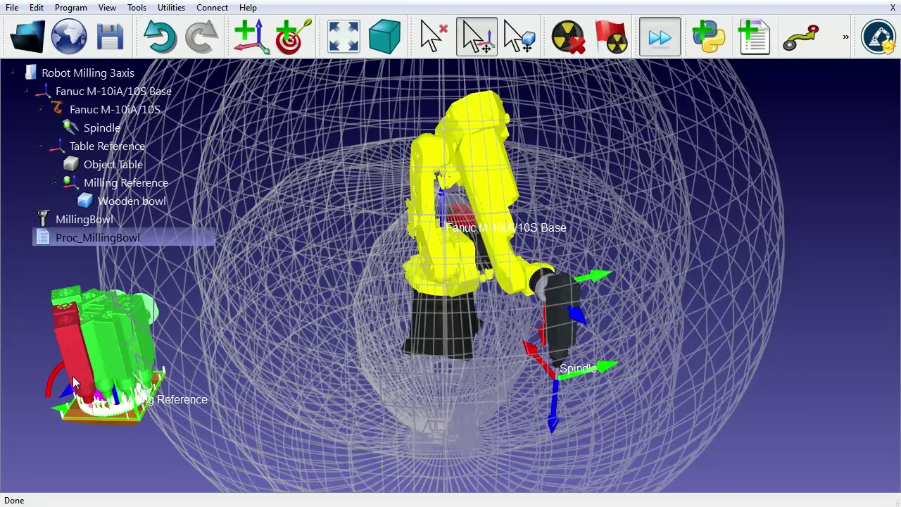
double_click(67, 219)
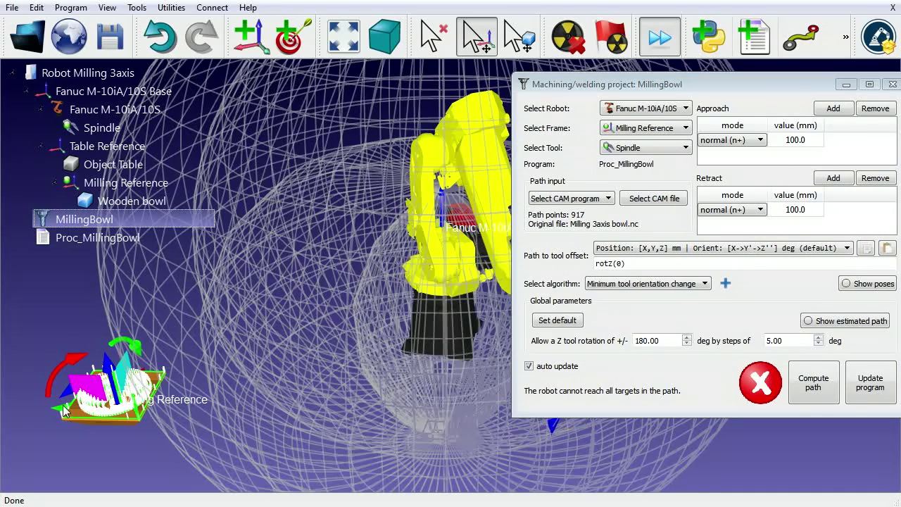
Move the Milling Reference frame back within the robot's reach, and update and run the milling program
drag(103, 415, 166, 419)
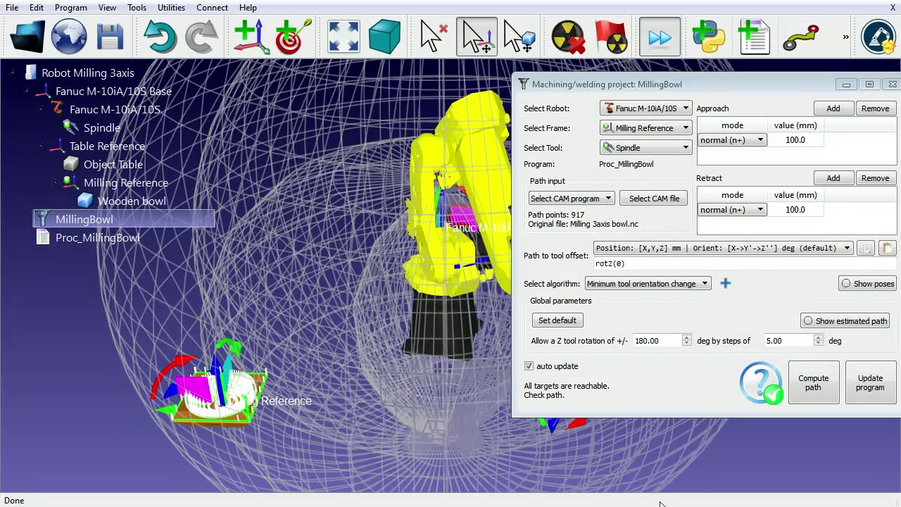
click(870, 391)
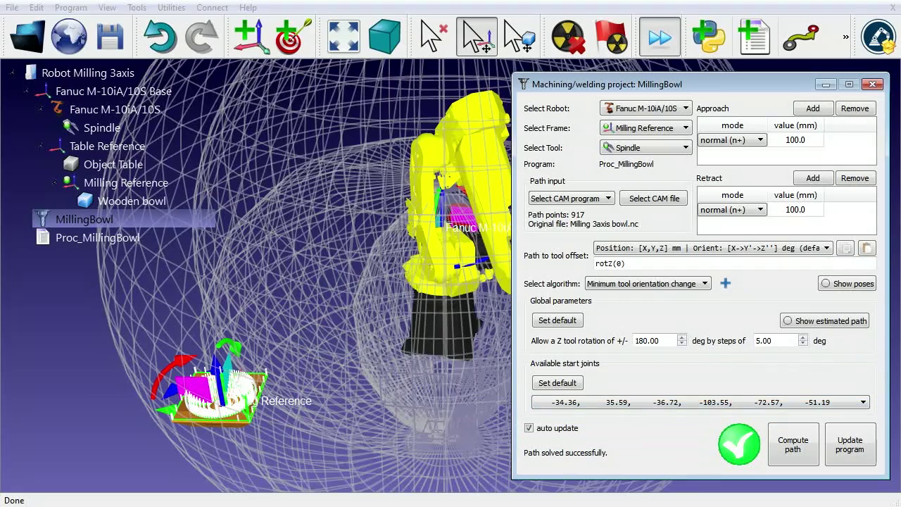
double_click(93, 239)
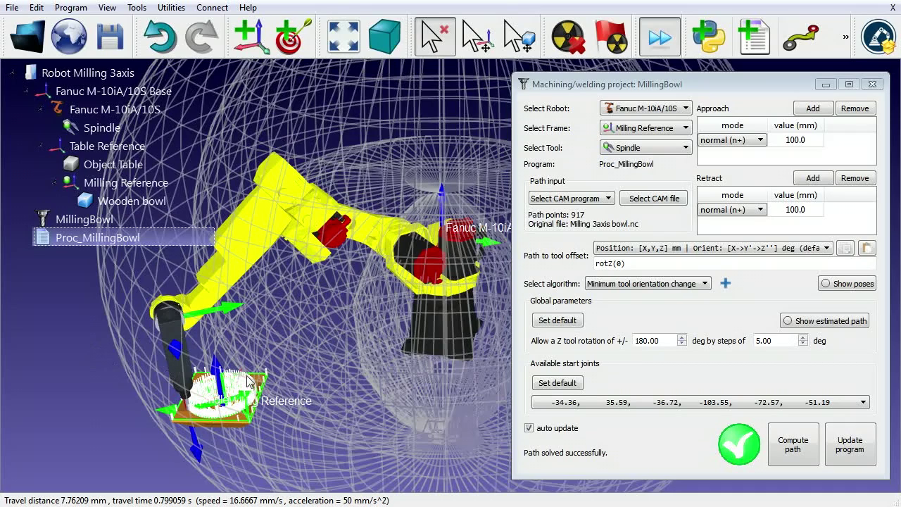
Show the estimated path, set the path to tool offset to rotZ(90), and update and run the milling program
click(810, 321)
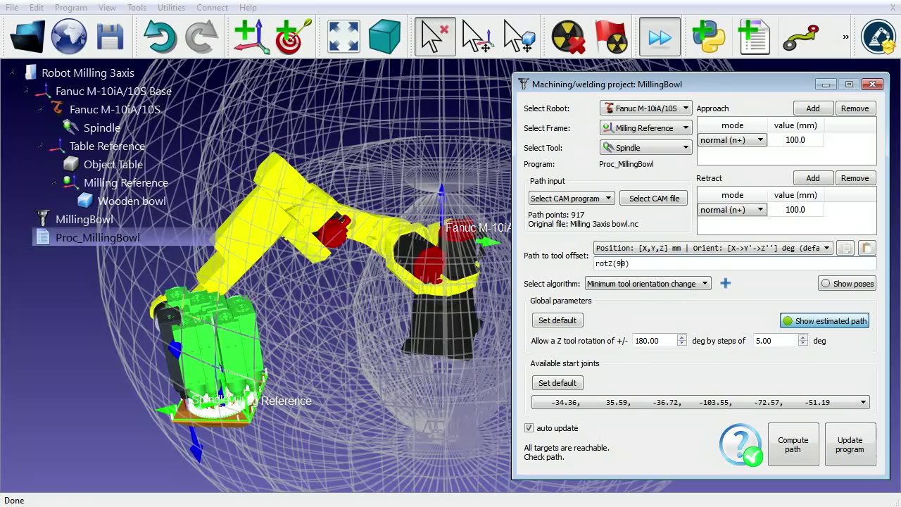
click(849, 444)
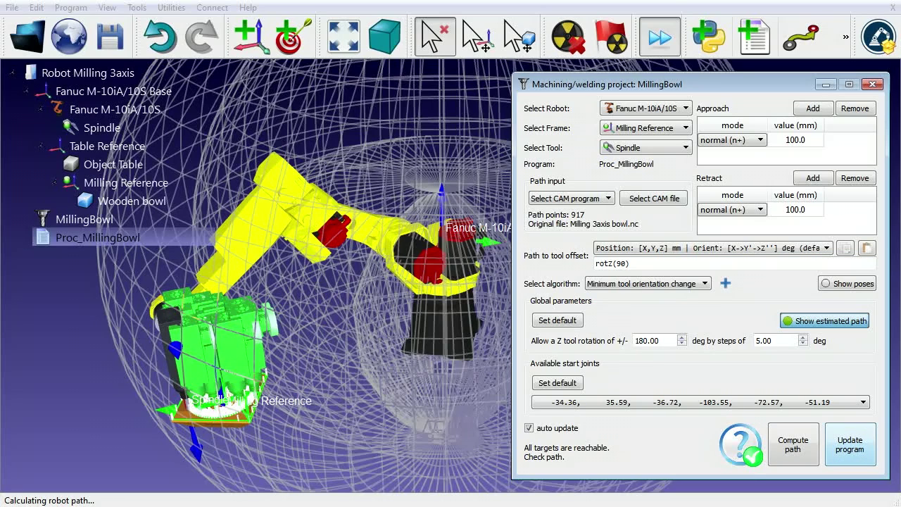
double_click(68, 238)
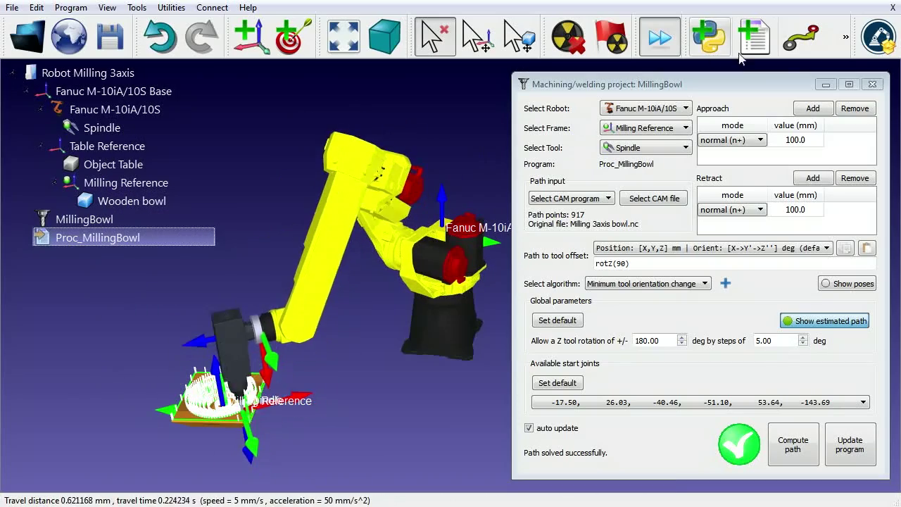
click(875, 85)
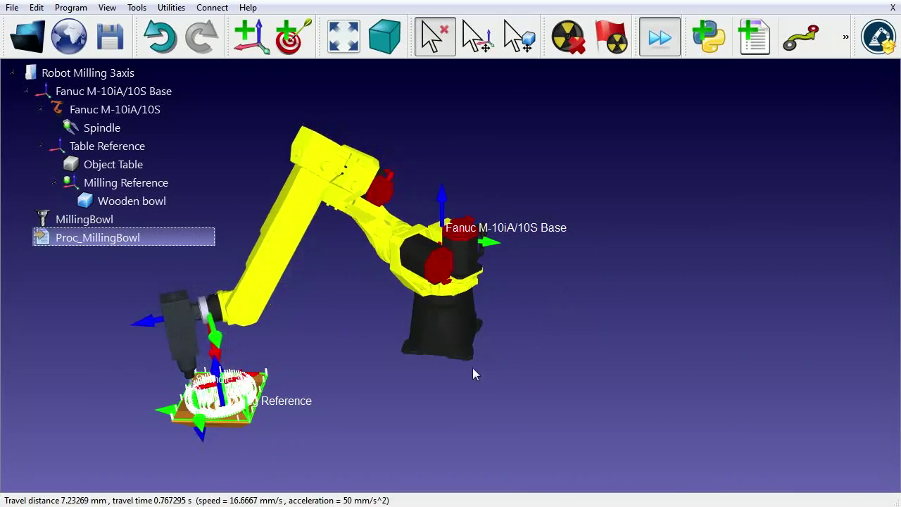
Output the Proc_MillingBowl robot program to the Desktop as PROCMILLIN.LS
middle_drag(428, 387, 524, 363)
right_drag(524, 363, 461, 357)
scroll(463, 319, up, 3)
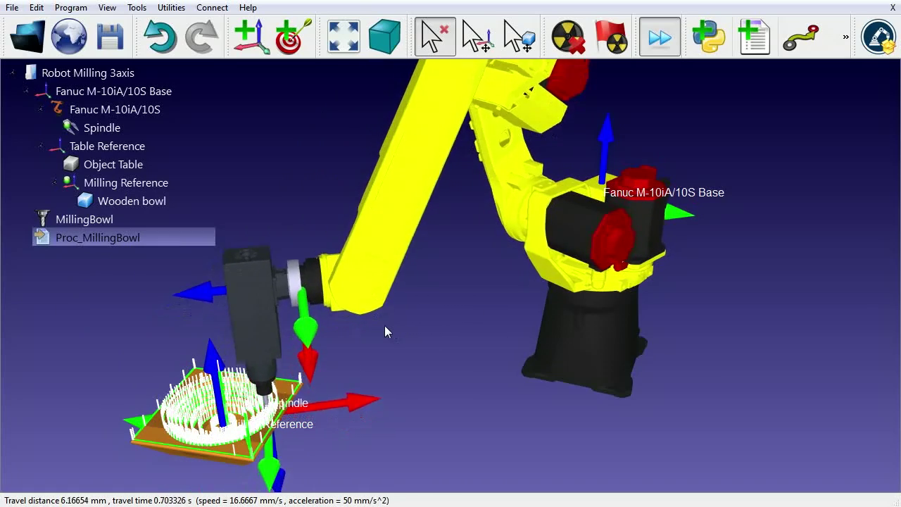
right_click(71, 235)
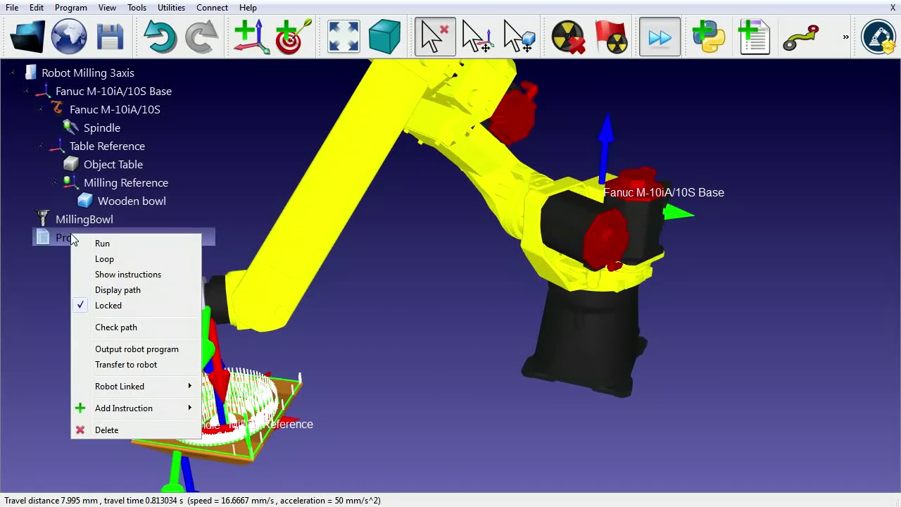
click(132, 350)
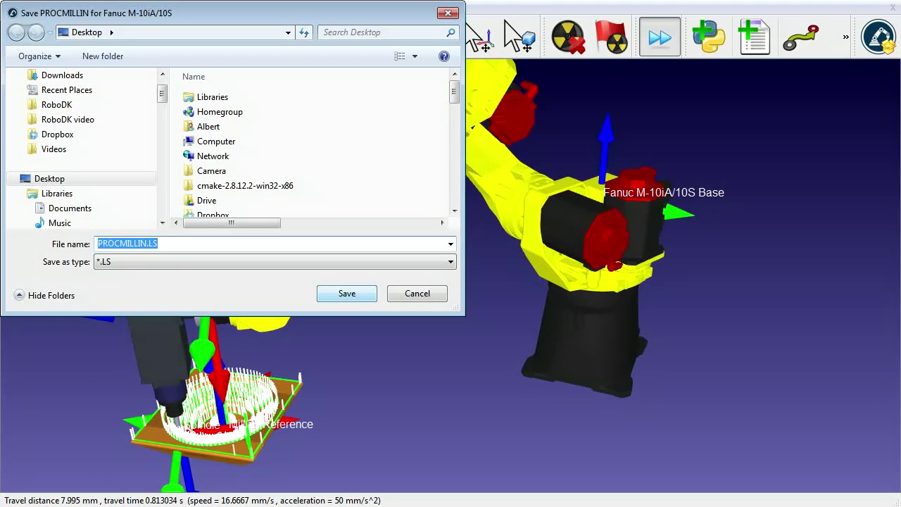
click(347, 293)
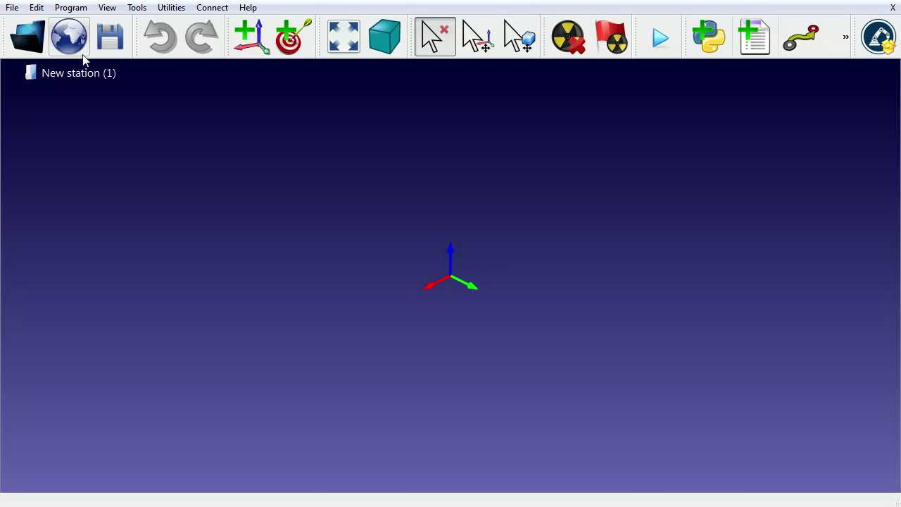
Filter the online robot library by the Fanuc brand and load the Fanuc M-20iA into the new station
click(82, 55)
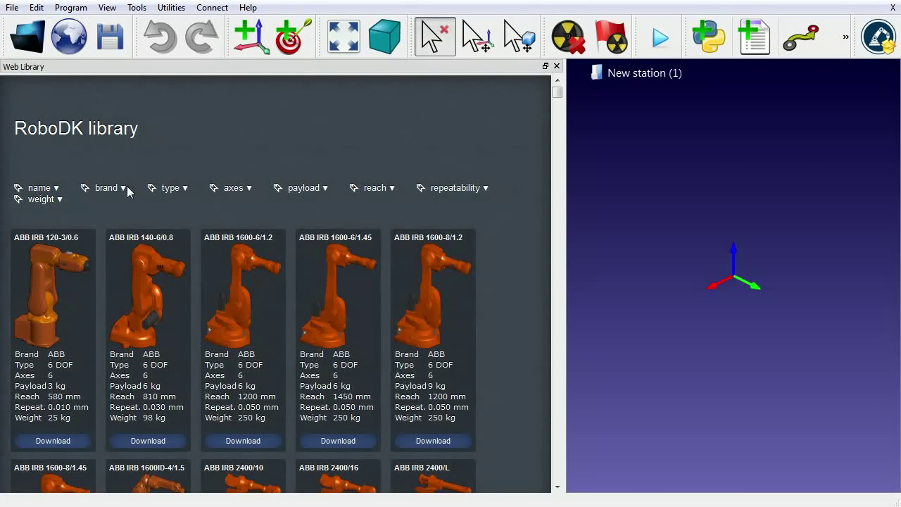
click(124, 188)
click(88, 314)
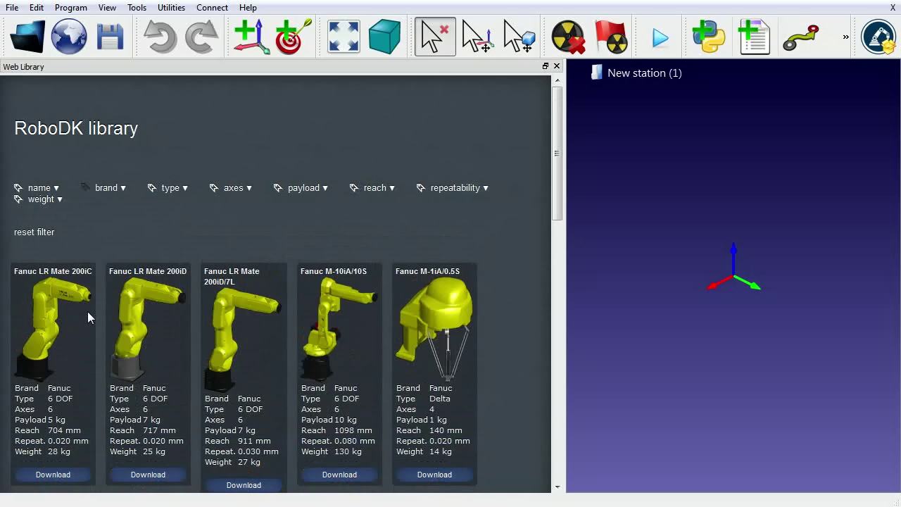
scroll(77, 343, down, 5)
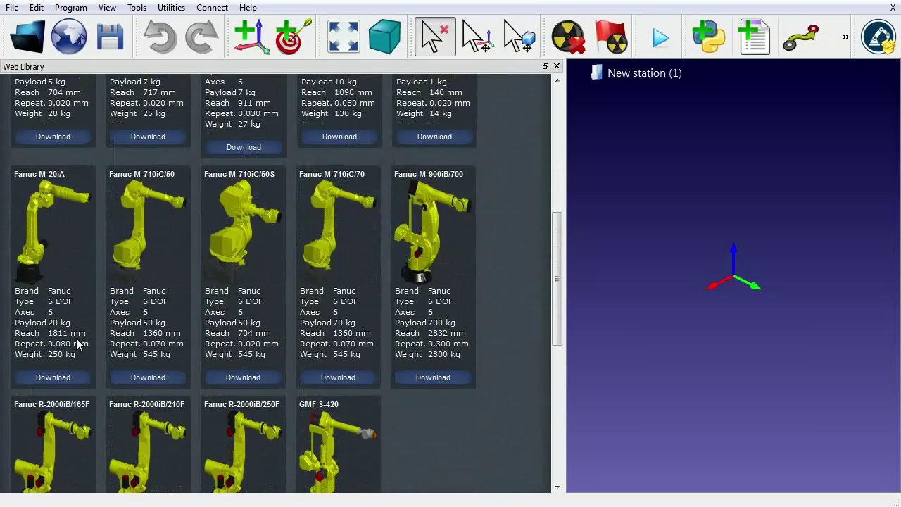
click(53, 377)
Reset the Fanuc filter, filter the online library by the Tool type, and load the Teknomotor spindle onto the robot
scroll(83, 352, up, 5)
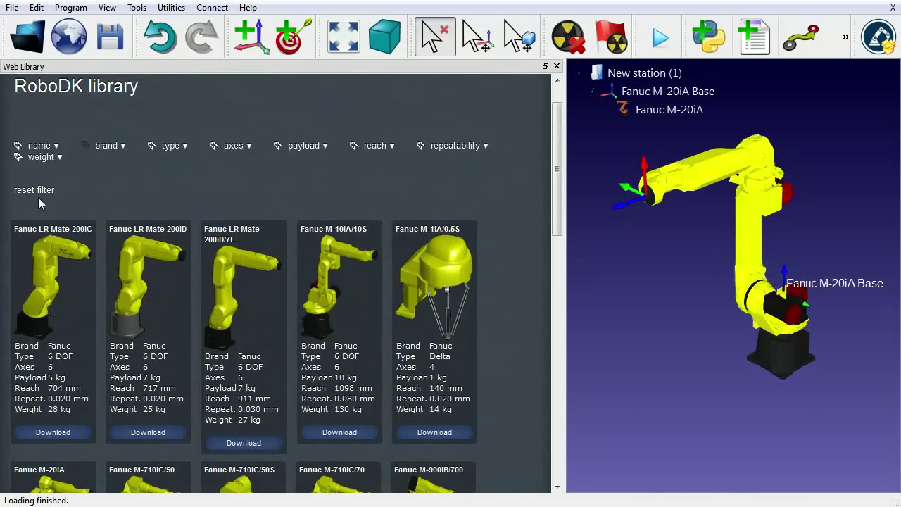
click(38, 193)
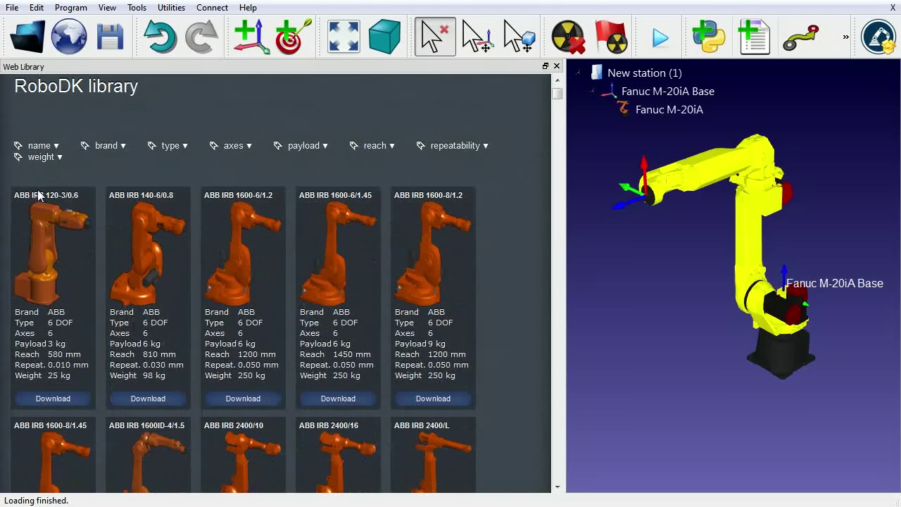
click(182, 151)
click(161, 326)
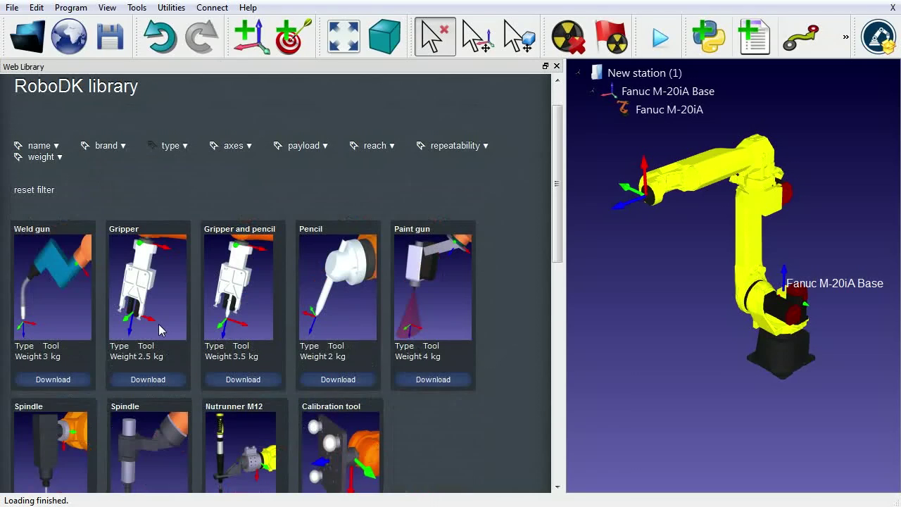
scroll(113, 355, down, 3)
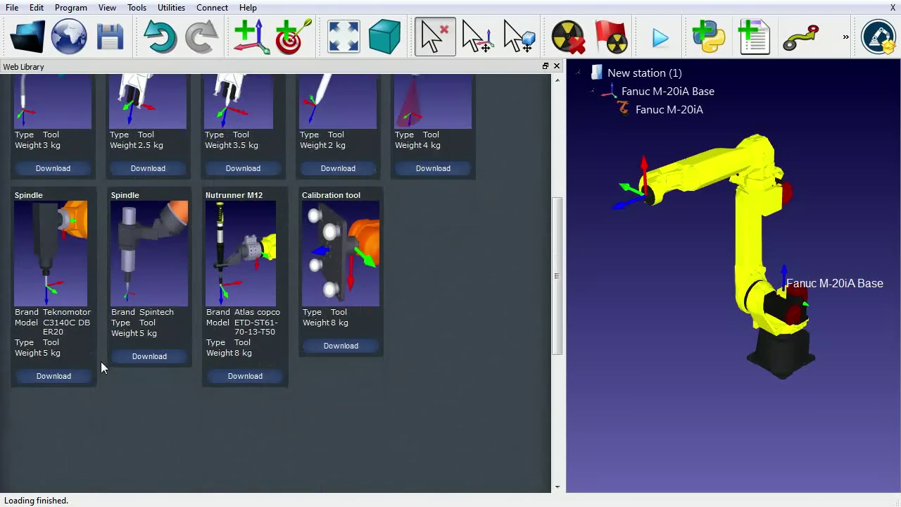
click(50, 377)
click(556, 66)
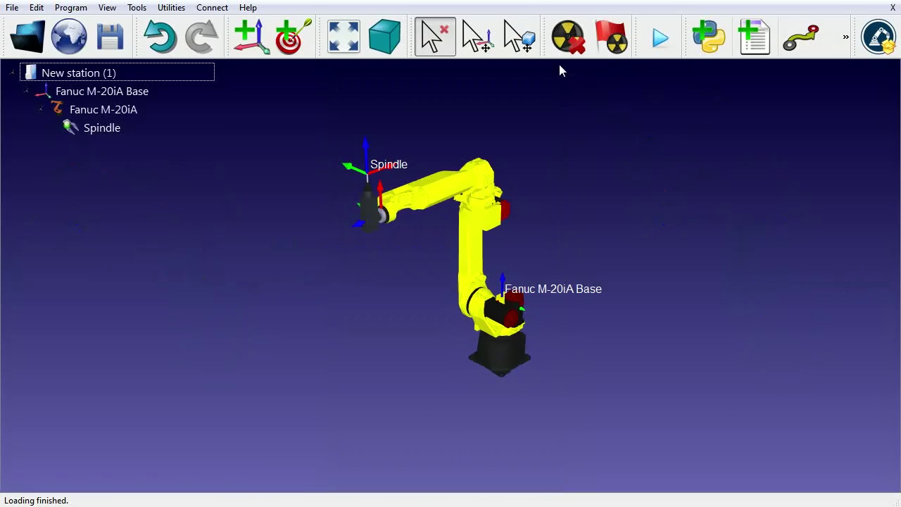
Add a reference frame to the station and rename it MillingReference
click(259, 52)
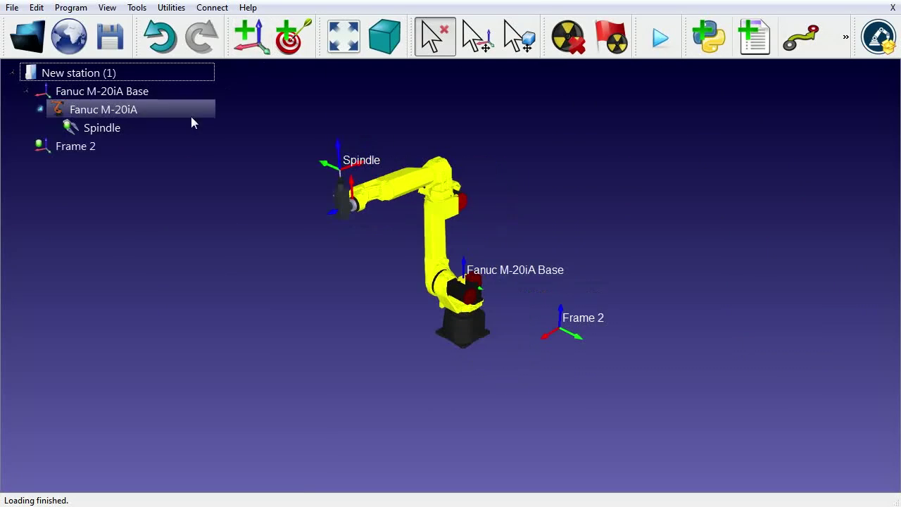
click(98, 146)
click(95, 146)
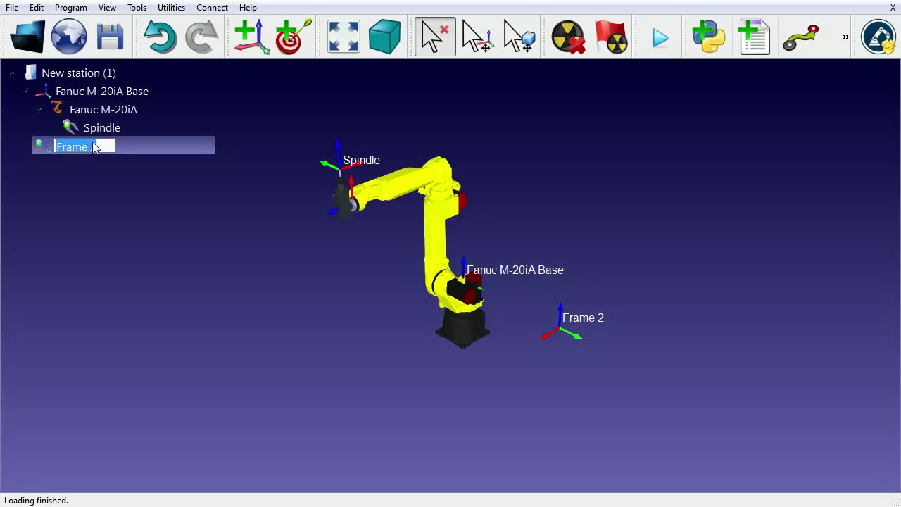
text(MillingReference)
key(Return)
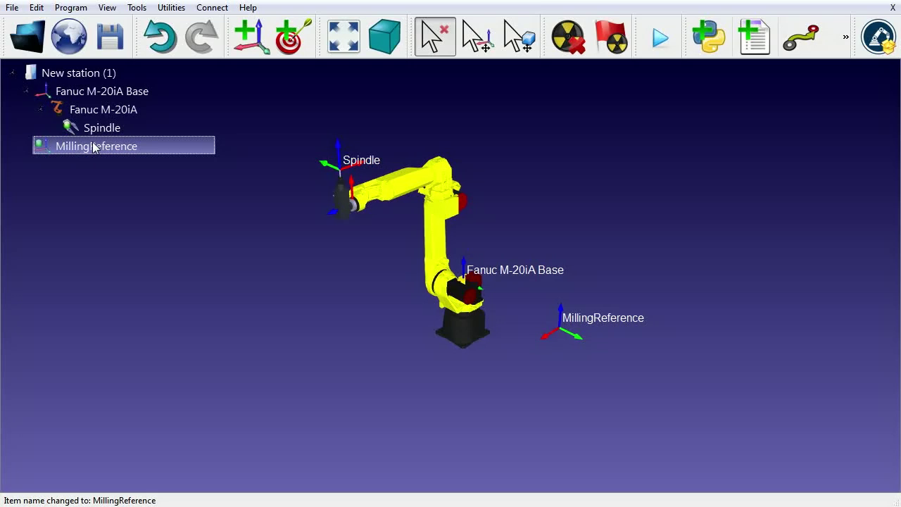
Import Milling Bowl (3axis).nc from the library folder as a machining project using the MillingReference frame
click(28, 39)
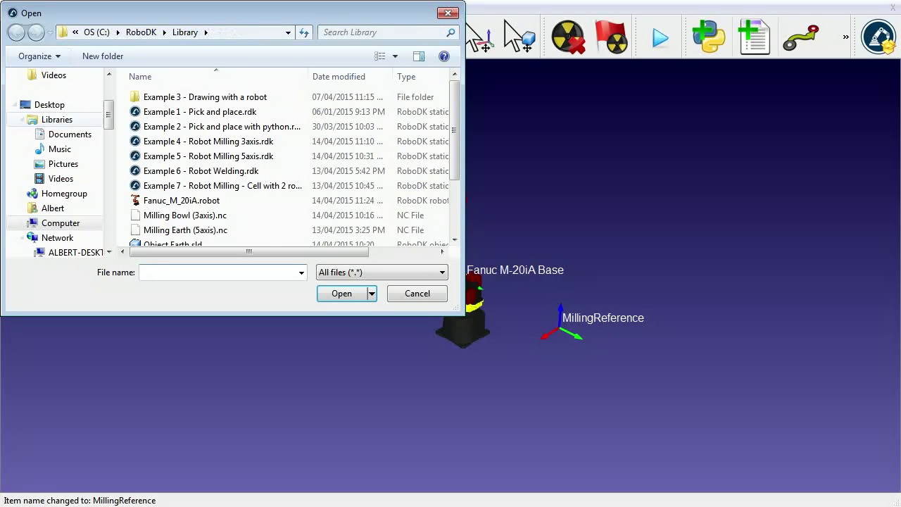
click(185, 215)
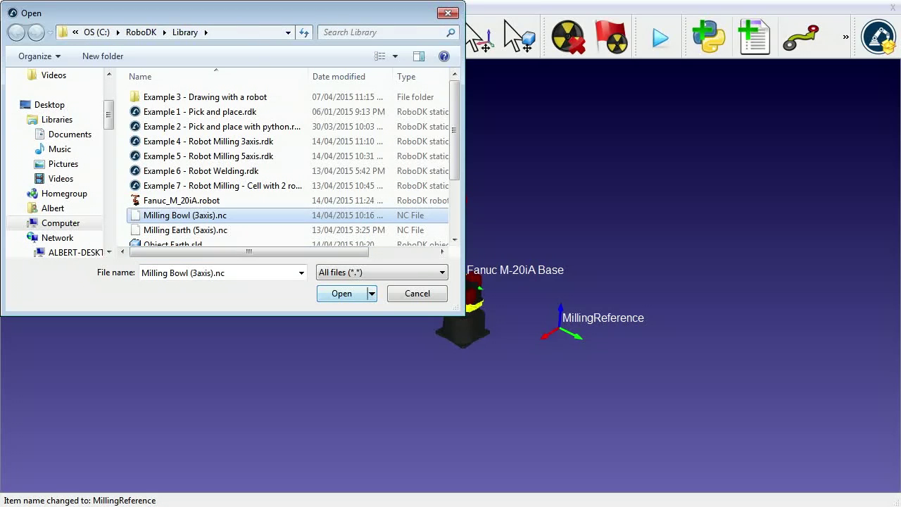
click(340, 294)
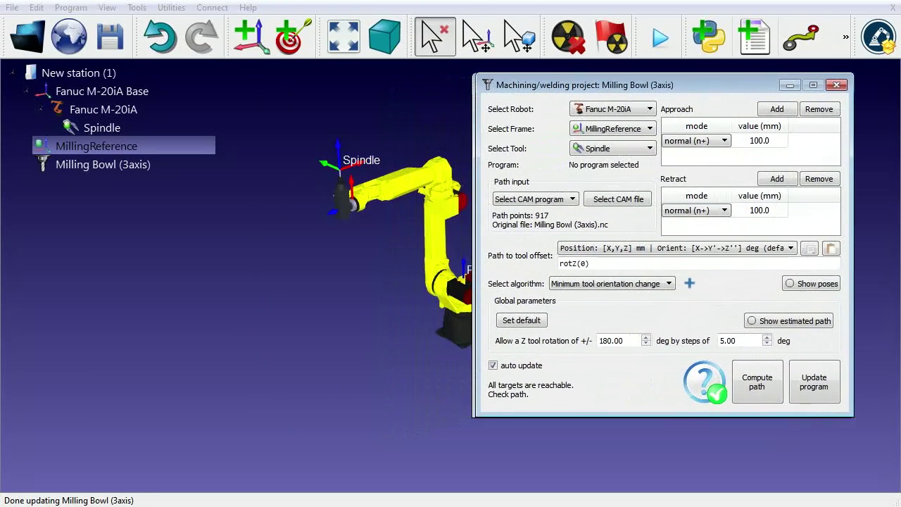
middle_drag(310, 296, 179, 327)
scroll(180, 316, up, 2)
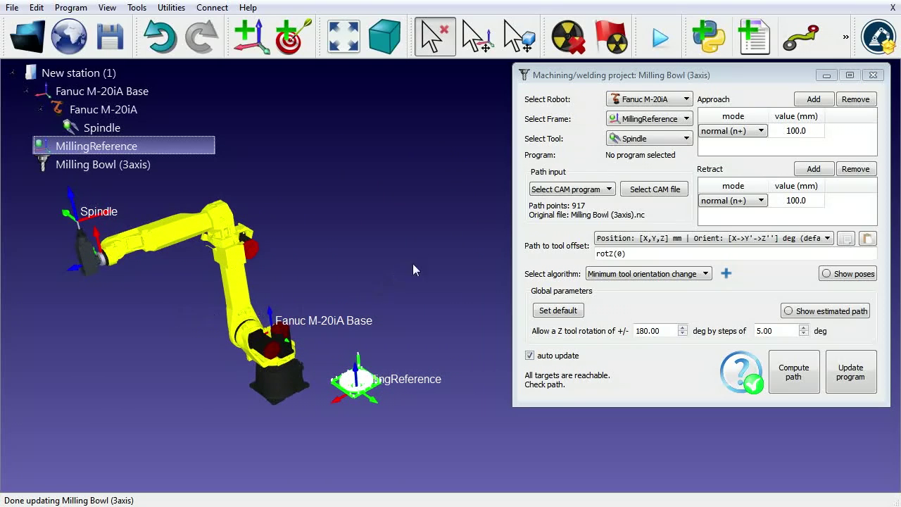
click(596, 190)
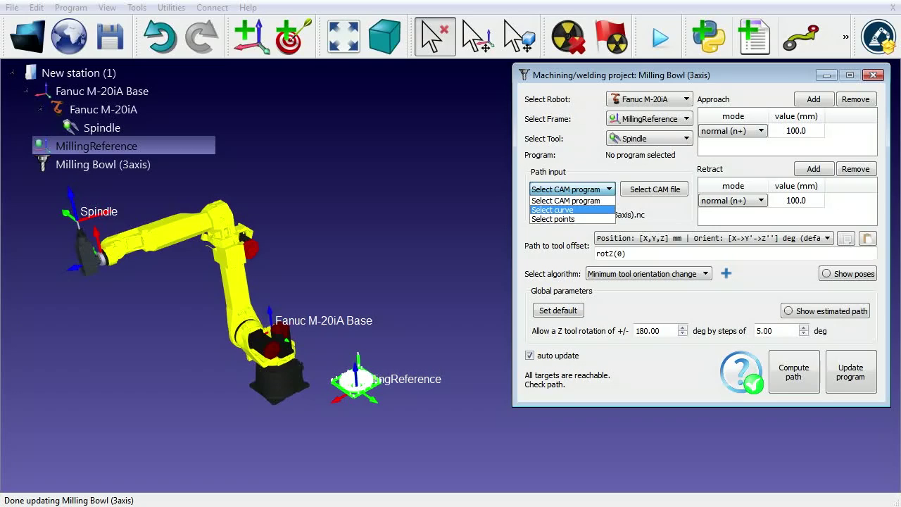
key(Escape)
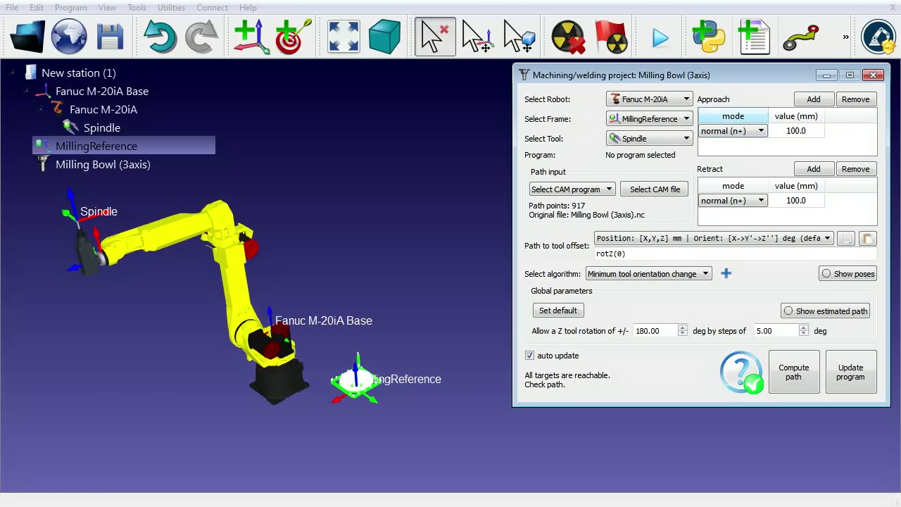
click(731, 201)
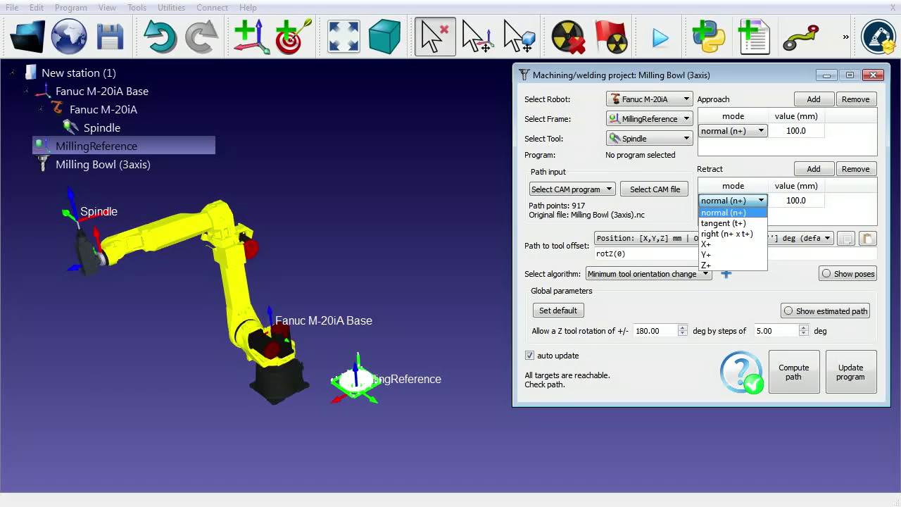
key(Escape)
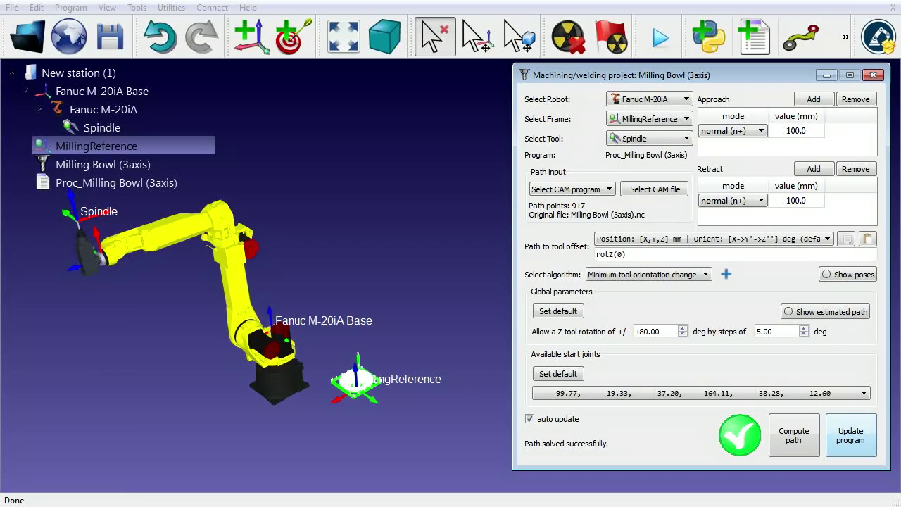
Generate and run the Milling Bowl (3axis) program, and add Object Wooden Bowl.sld to the MillingReference frame
double_click(174, 178)
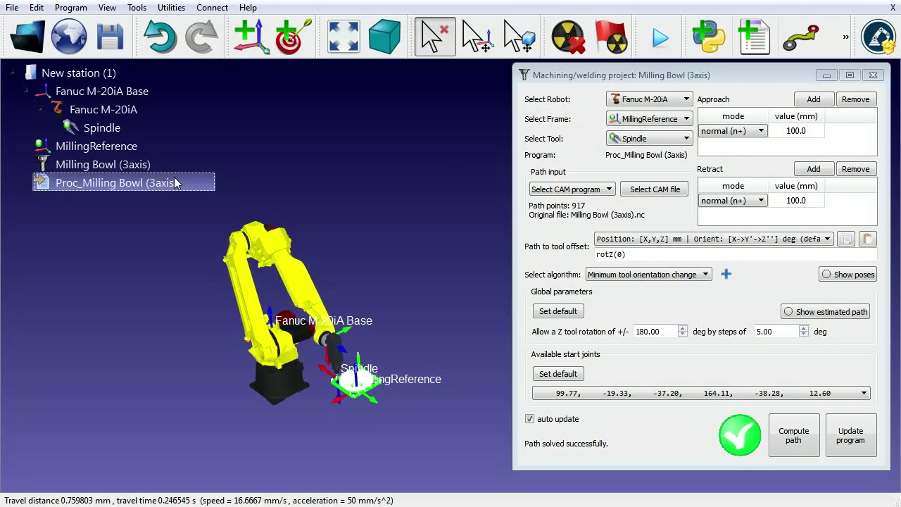
right_click(68, 149)
click(111, 212)
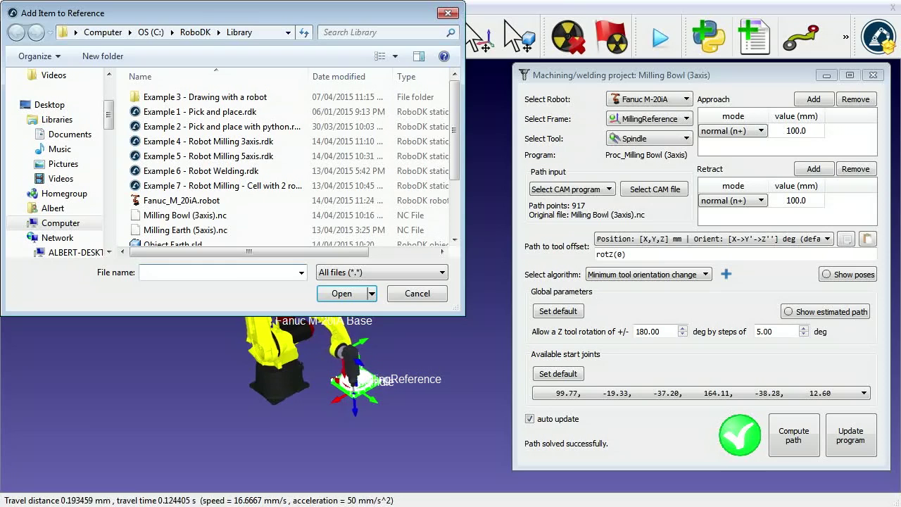
click(184, 215)
scroll(184, 221, down, 1)
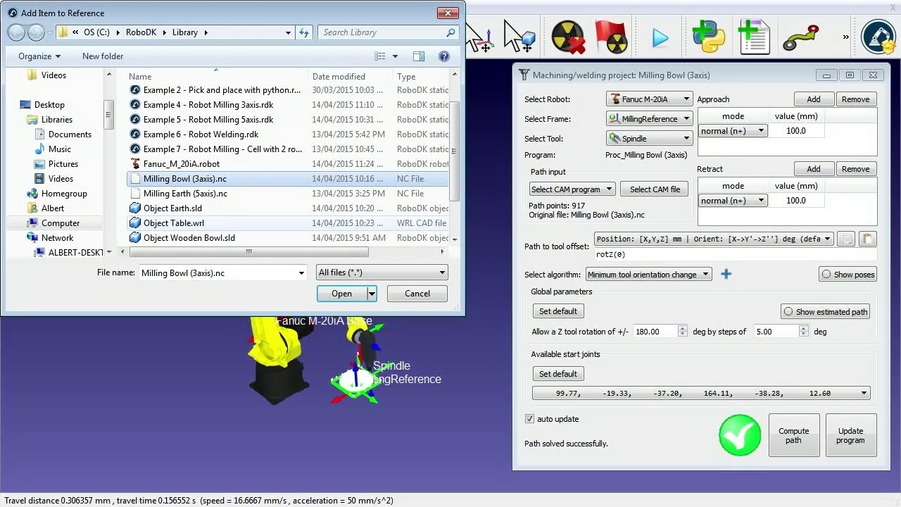
click(188, 237)
click(336, 296)
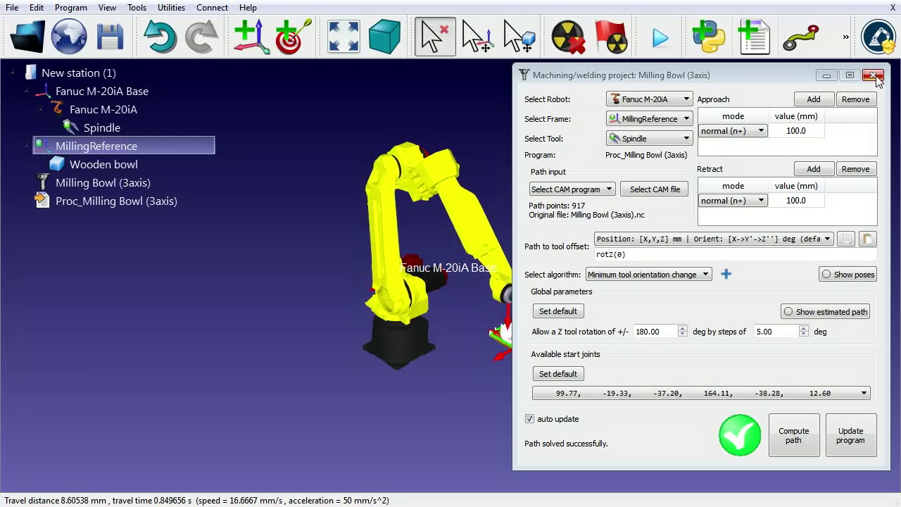
Show the estimated path, set the path to tool offset to rotZ(90), and update and run the bowl milling program
middle_drag(338, 346, 206, 382)
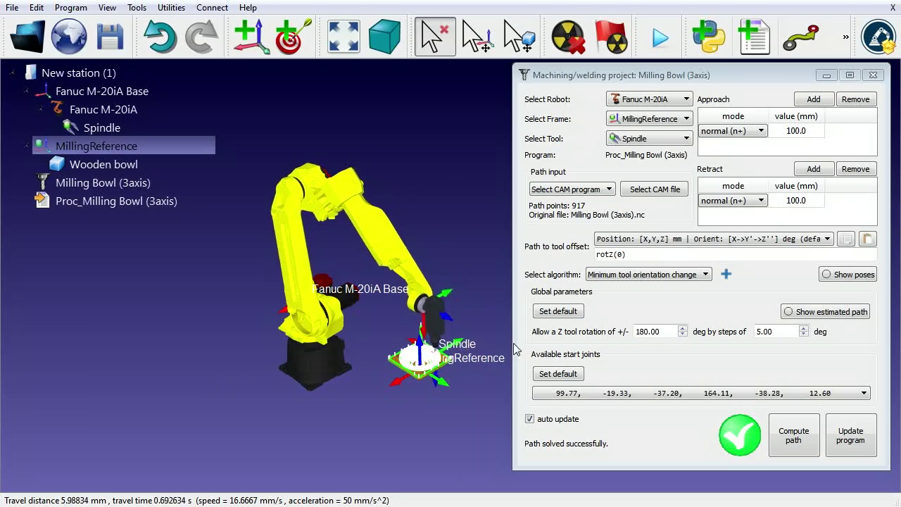
click(827, 312)
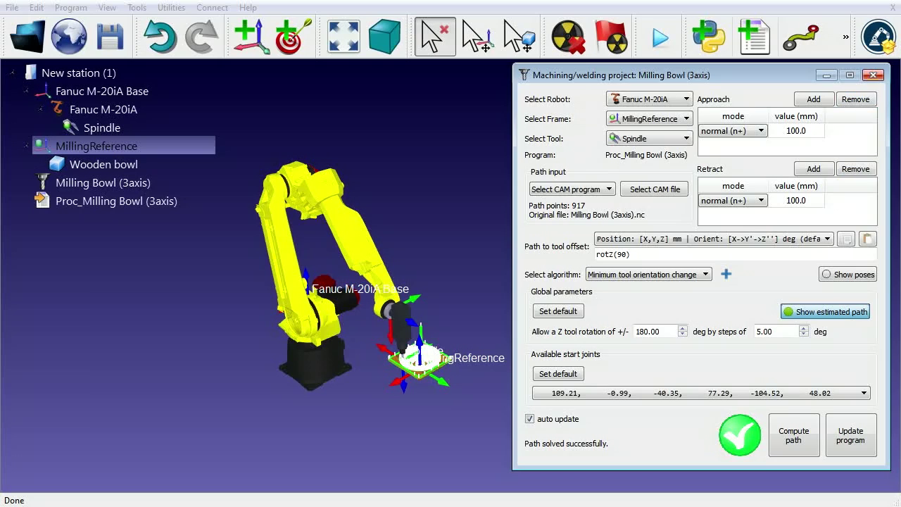
click(872, 74)
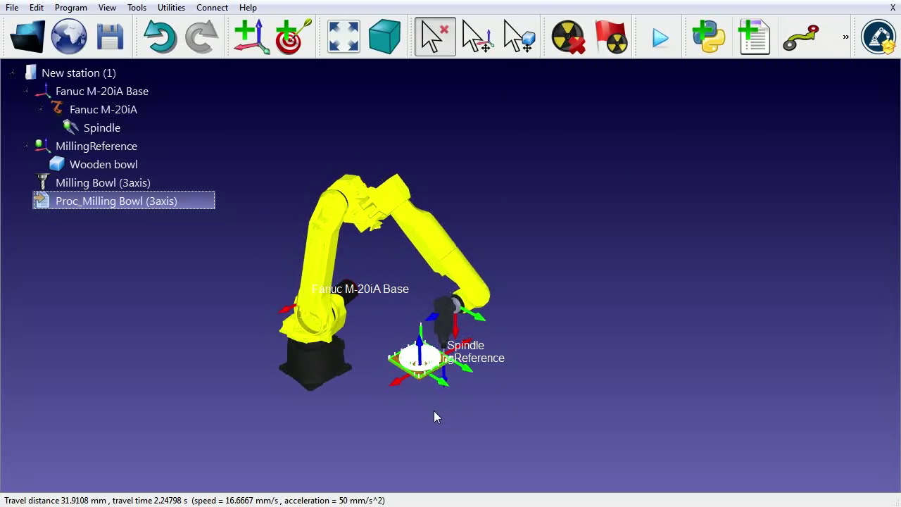
Move the MillingReference frame with the wooden bowl farther away from the robot base
middle_drag(425, 411, 478, 404)
scroll(477, 399, up, 3)
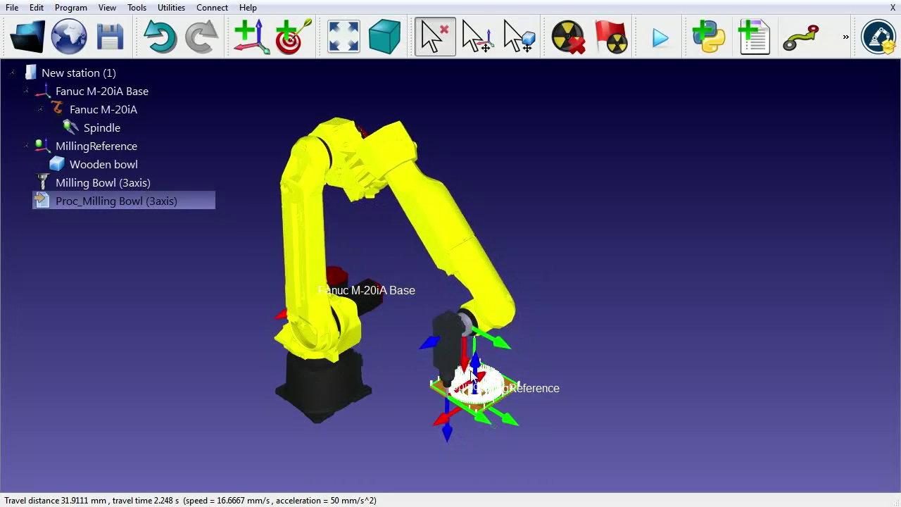
key(alt)
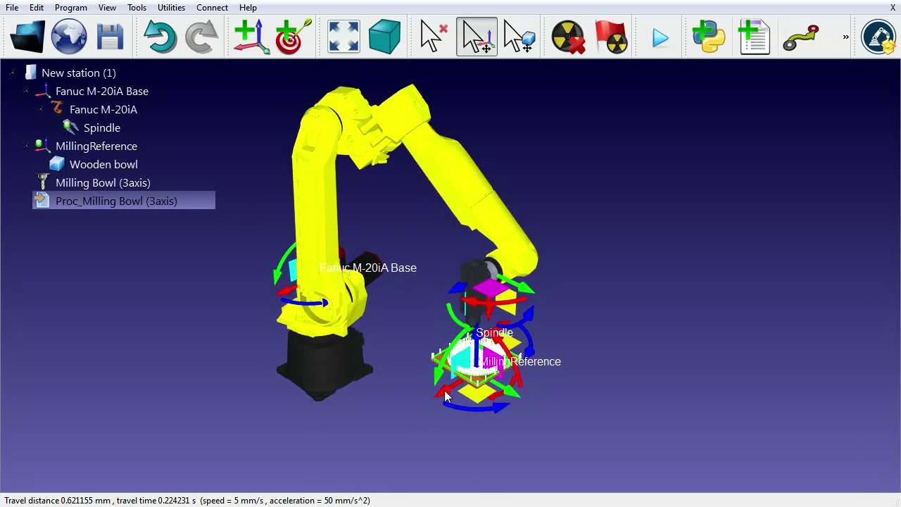
drag(444, 393, 704, 327)
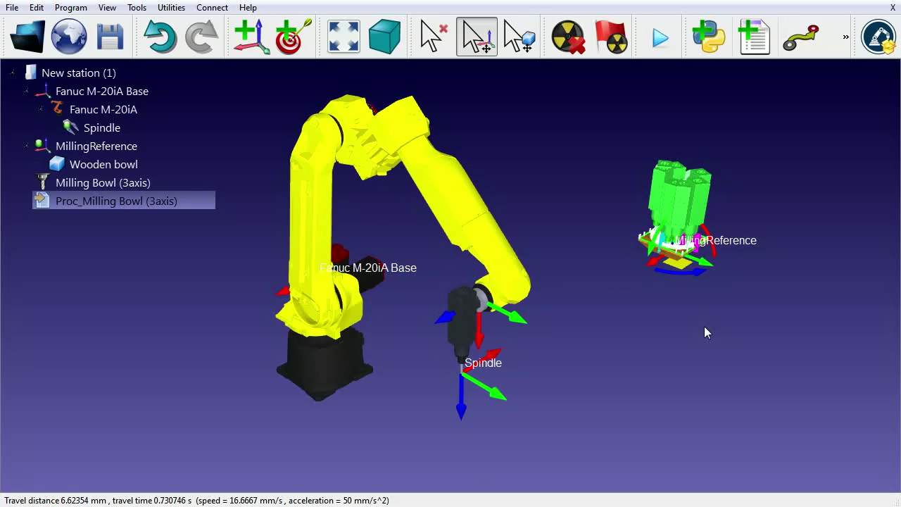
key(Escape)
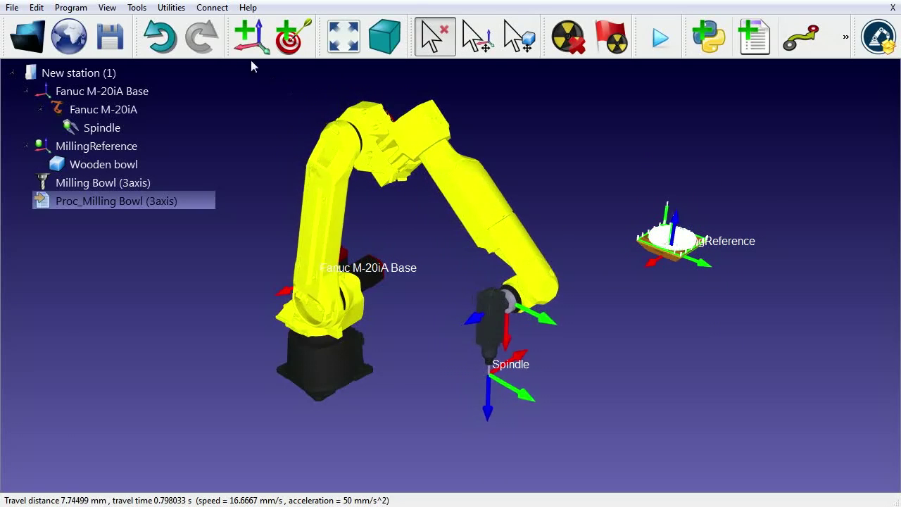
Update all milling projects and run Proc_Milling Bowl (3axis) at fast simulation speed
click(171, 7)
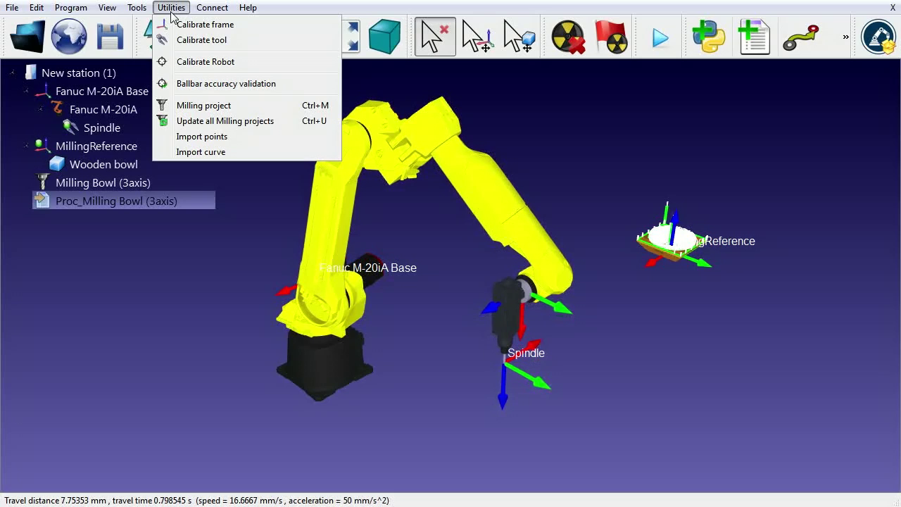
click(223, 121)
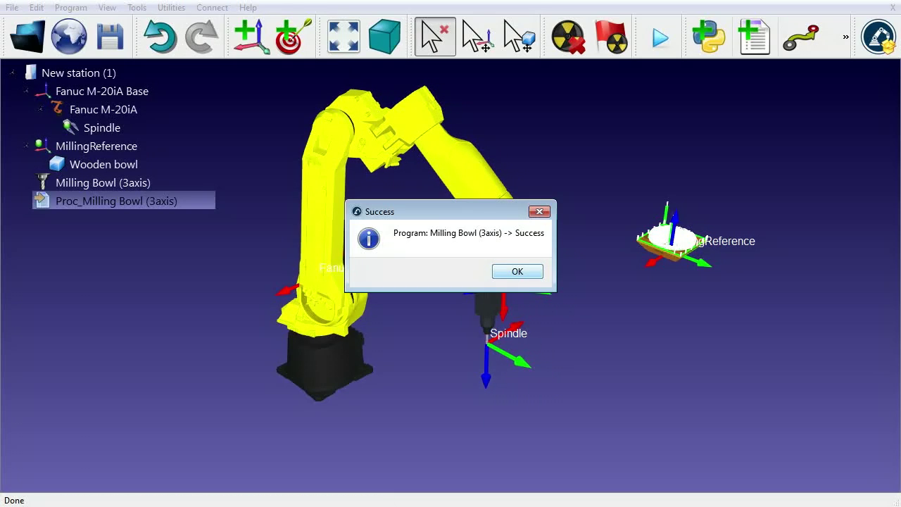
click(517, 271)
double_click(157, 203)
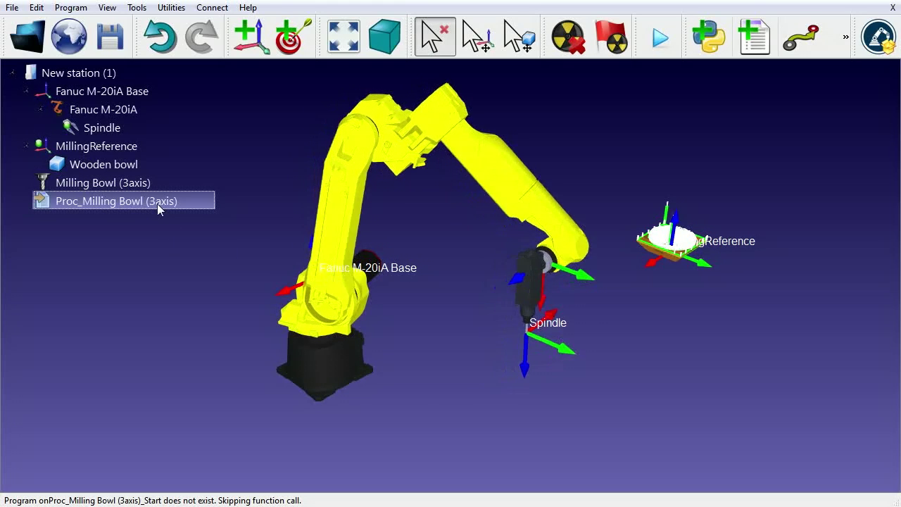
click(648, 49)
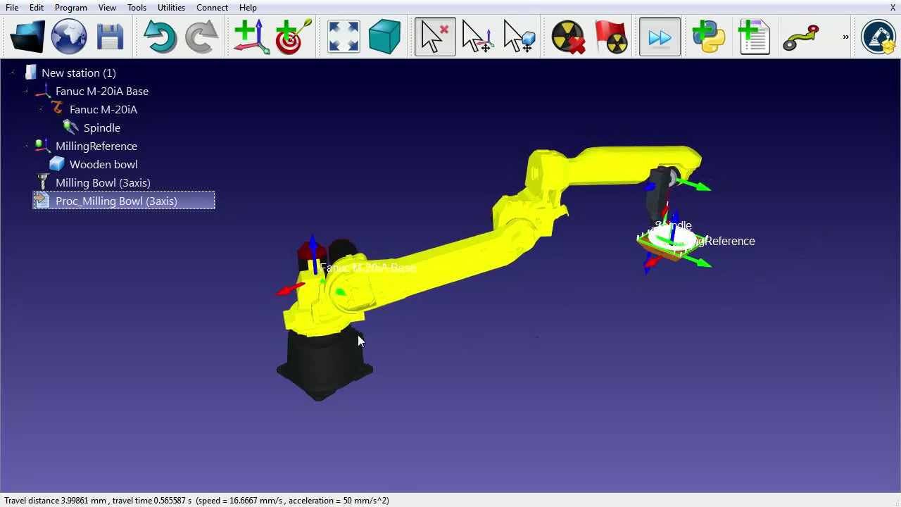
right_click(58, 201)
click(124, 316)
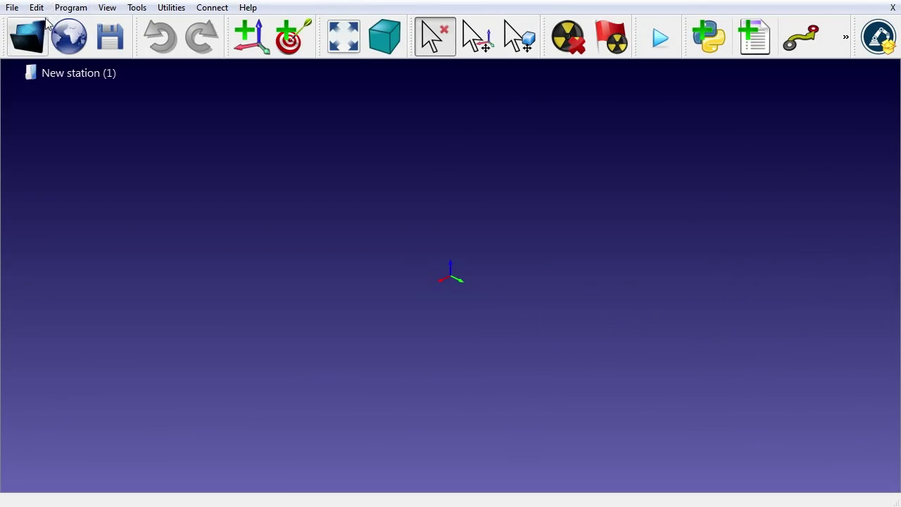
Open Example 5 - Robot Milling 5axis.rdk and run its Proc_MillingEarth program
click(36, 53)
click(208, 170)
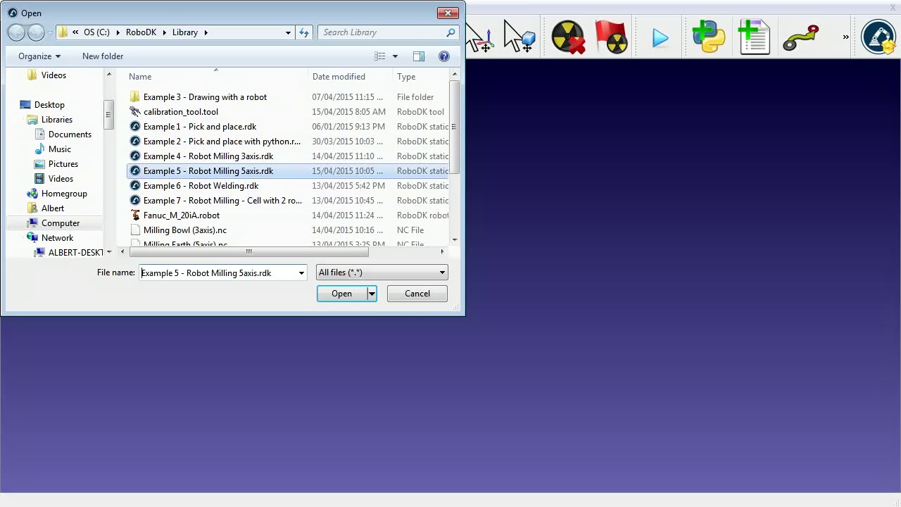
double_click(232, 168)
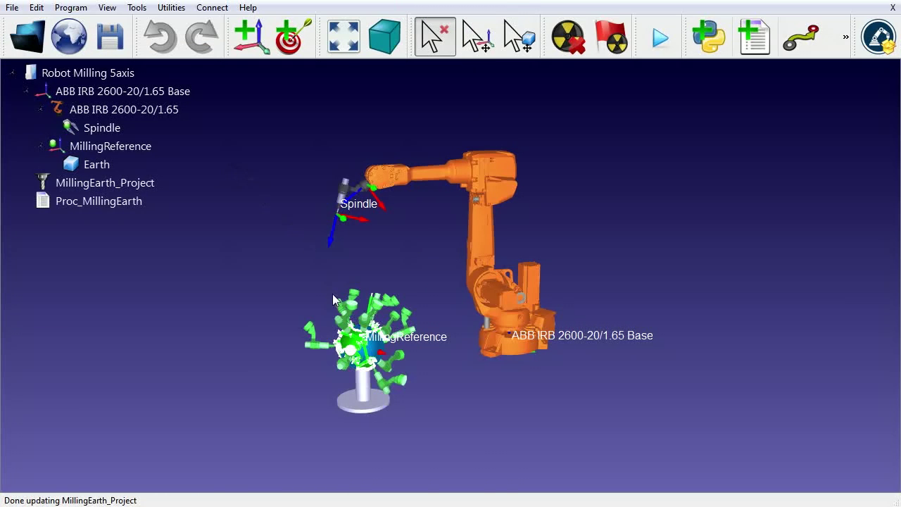
double_click(96, 202)
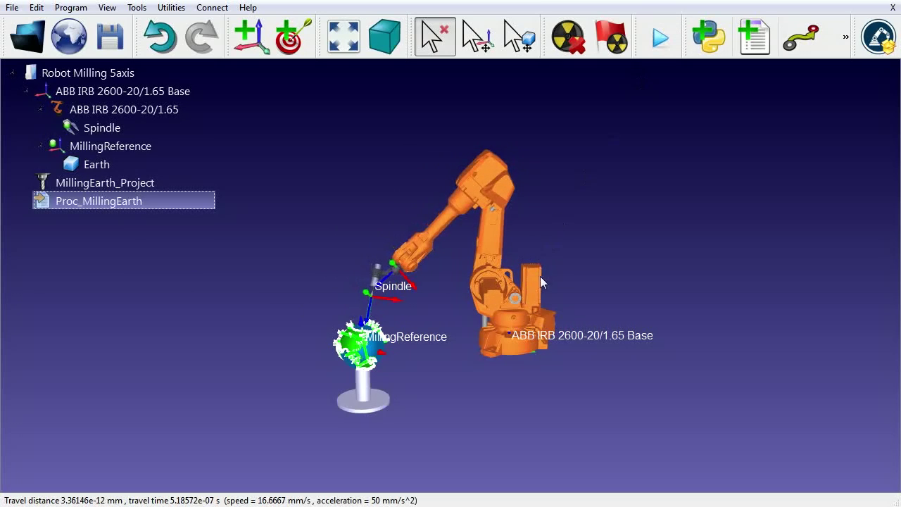
Switch the running Proc_MillingEarth simulation to fast speed, with the robot and the Earth part seen up close
middle_drag(518, 376, 464, 354)
scroll(468, 336, up, 2)
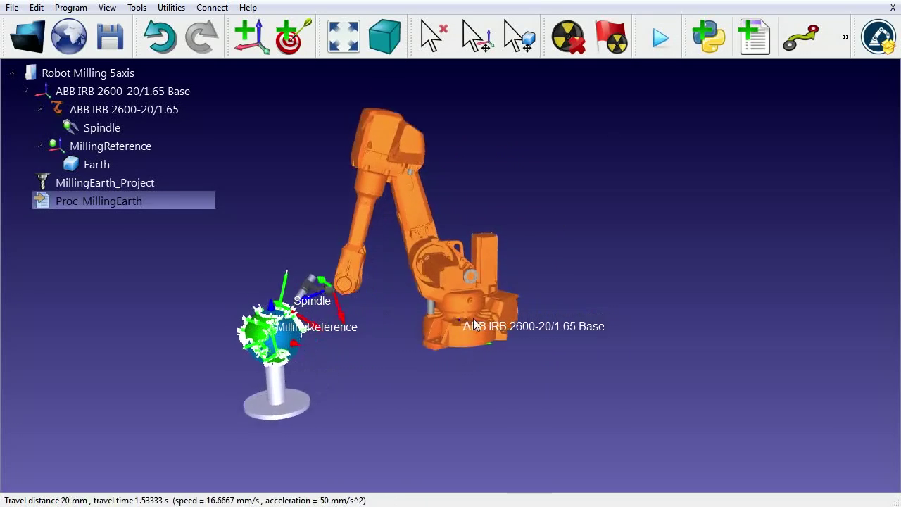
scroll(473, 324, up, 2)
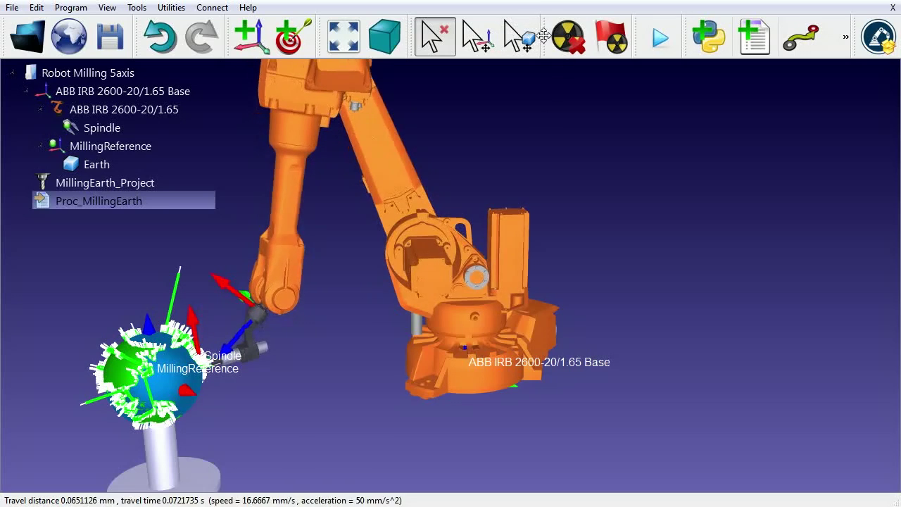
click(659, 42)
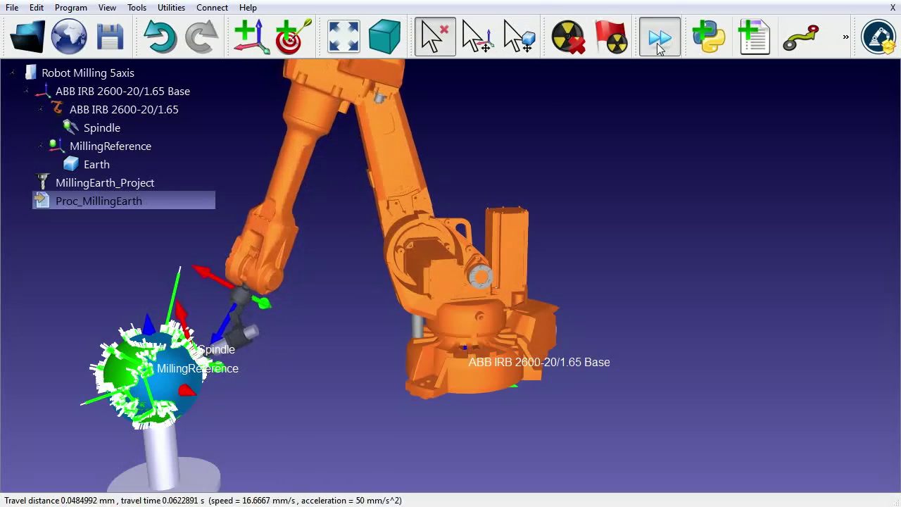
Open the MillingEarth_Project settings and examine the advanced options of the Minimum tool orientation change algorithm
double_click(129, 182)
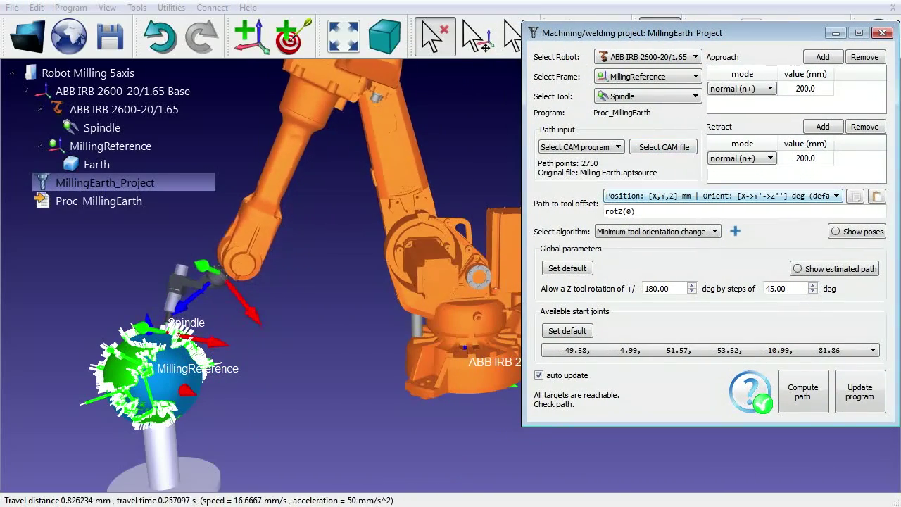
click(734, 231)
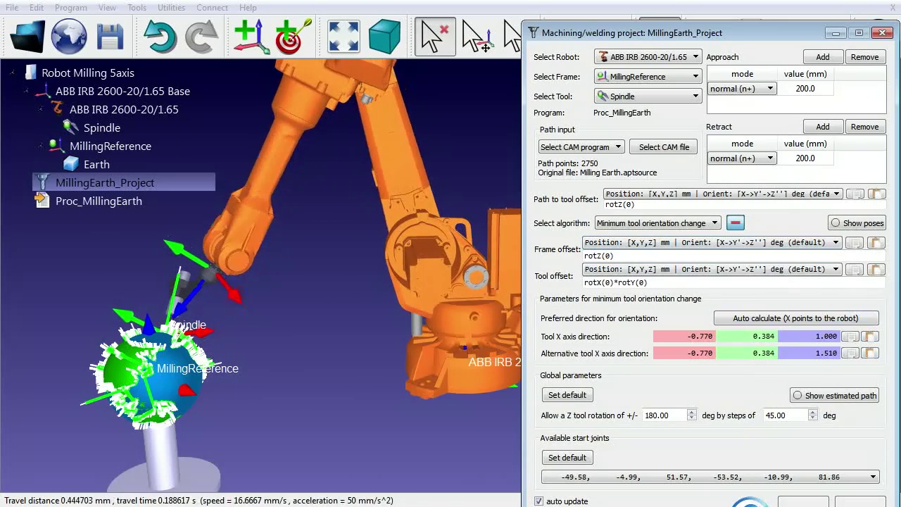
key(Escape)
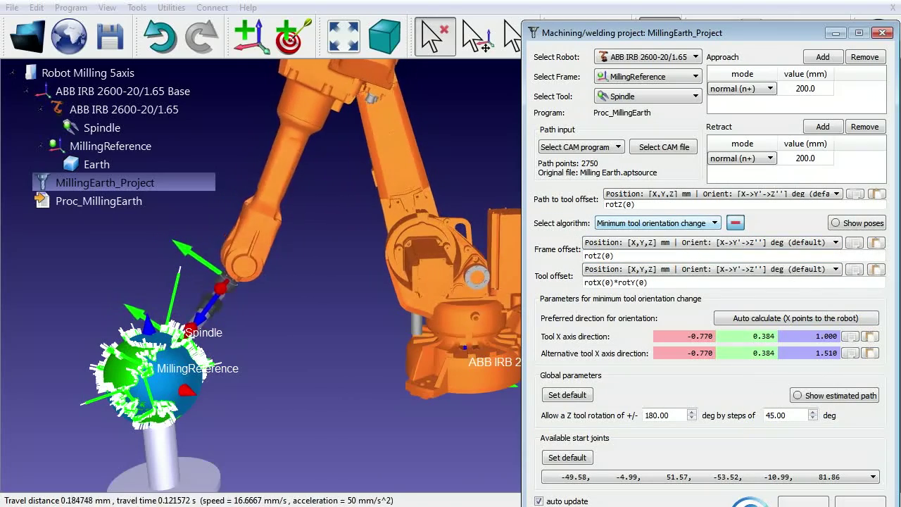
click(734, 222)
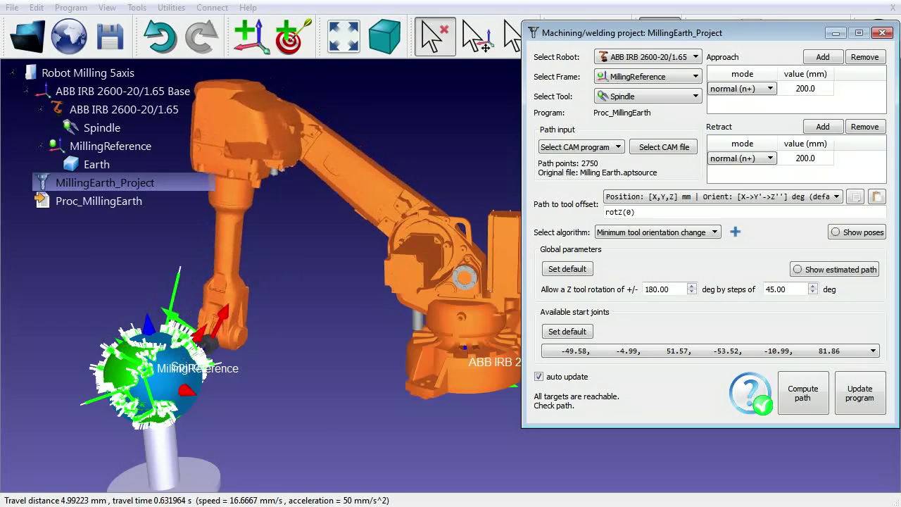
Move the MillingReference frame with the Earth part closer to the robot base and rerun Proc_MillingEarth
click(271, 402)
key(alt)
alt+drag(181, 399, 219, 411)
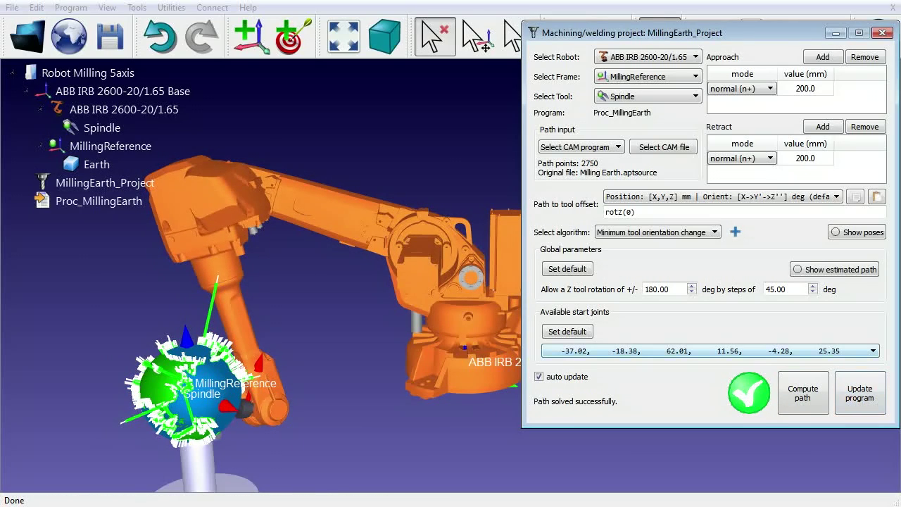
double_click(102, 202)
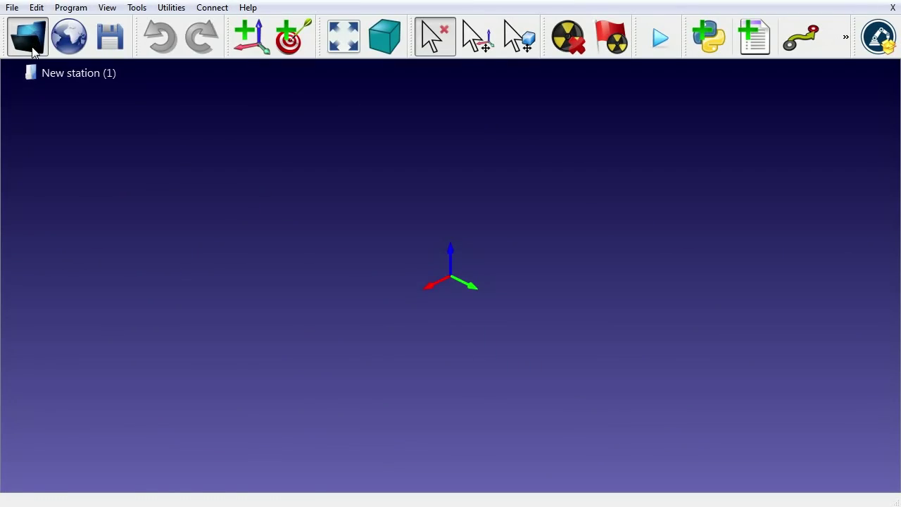
Open Example 6 - Robot Welding.rdk and simulate its MainProgram, viewing the welding of the part up close
click(27, 37)
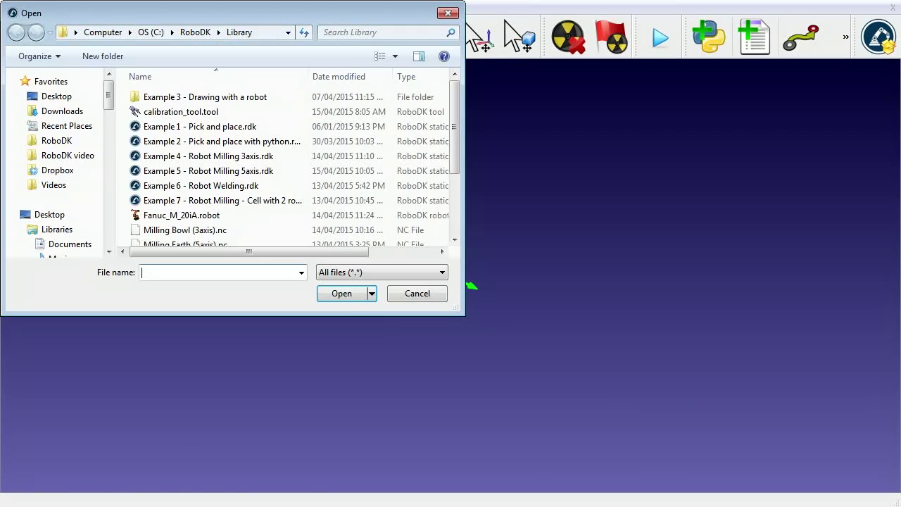
double_click(235, 186)
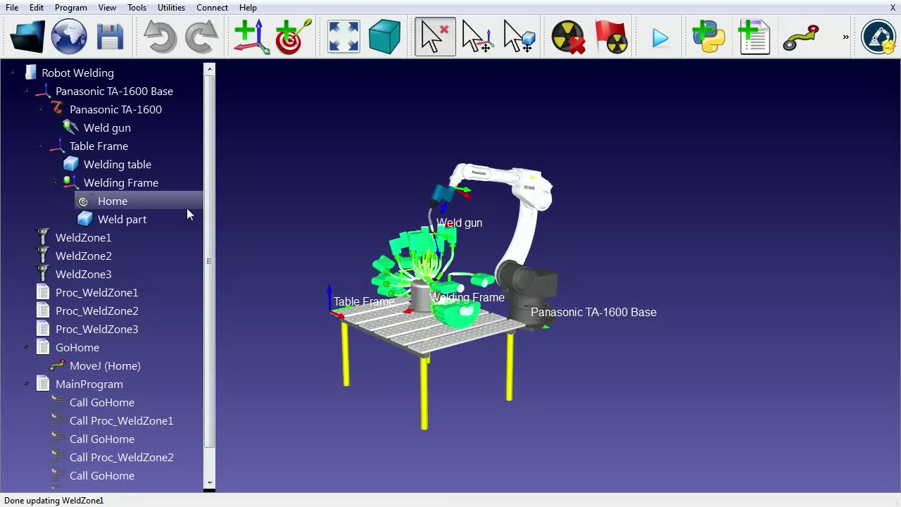
click(40, 145)
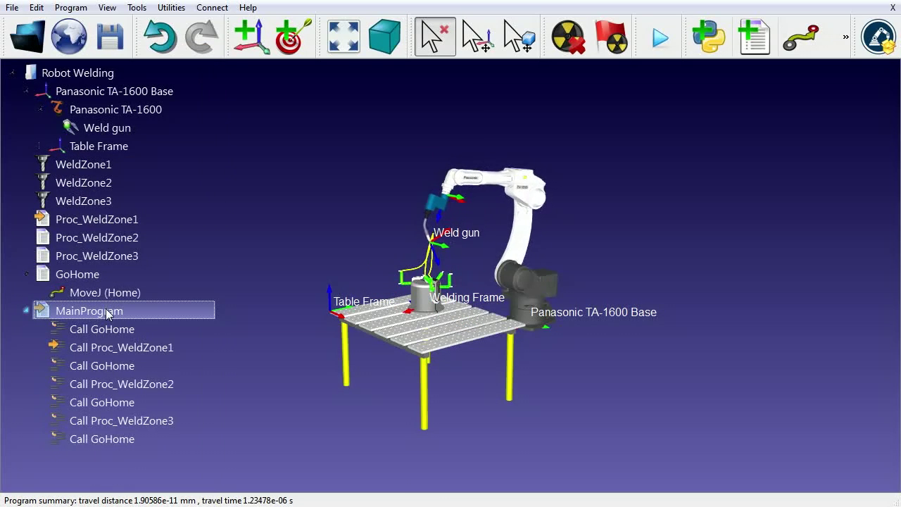
middle_drag(304, 238, 333, 238)
right_drag(333, 239, 261, 231)
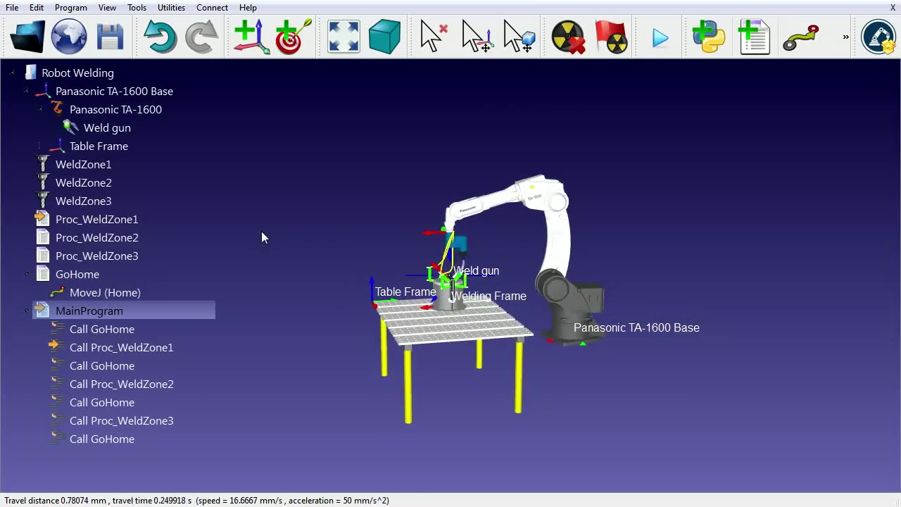
scroll(309, 200, up, 2)
scroll(311, 201, up, 5)
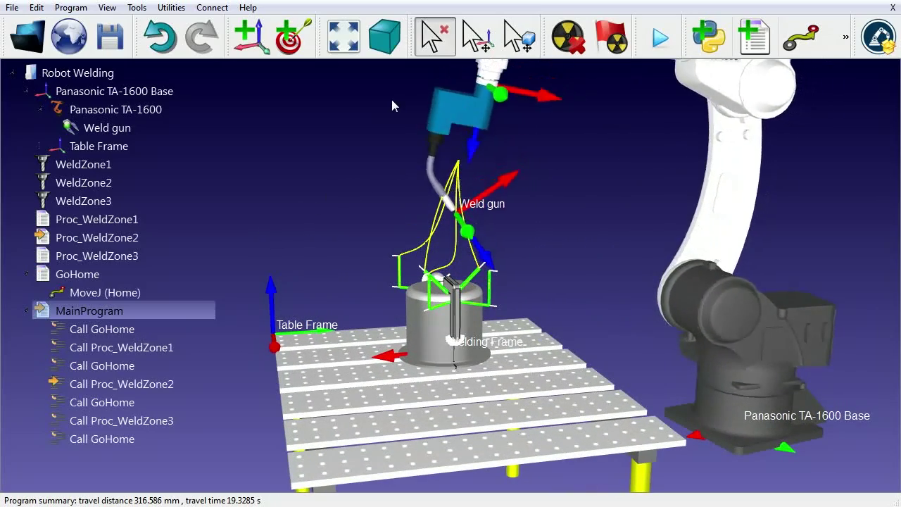
middle_drag(375, 157, 375, 180)
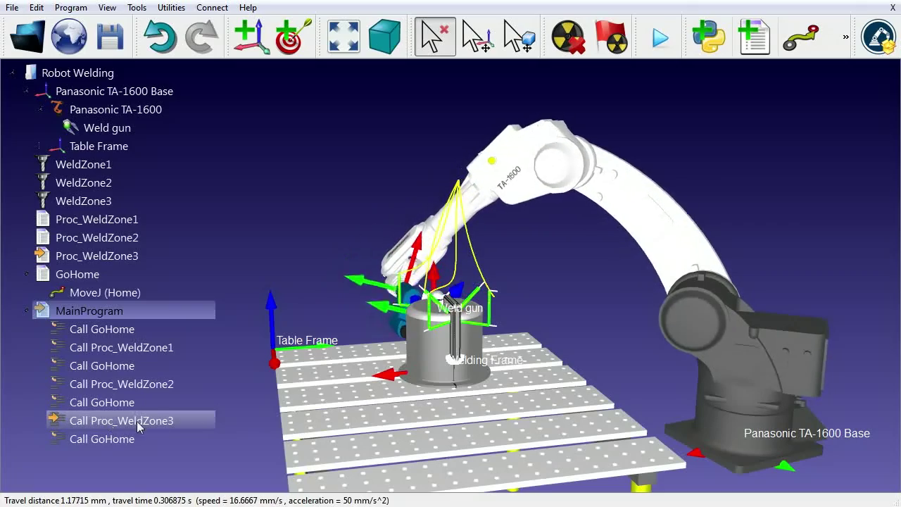
drag(311, 209, 343, 238)
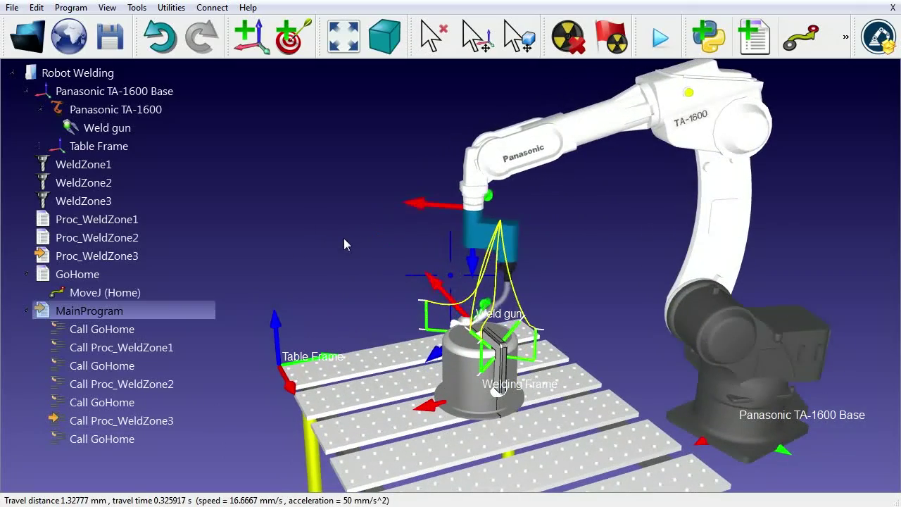
Open the WeldZone1 project settings and examine the advanced options of the Tool orientation follows path algorithm
double_click(115, 167)
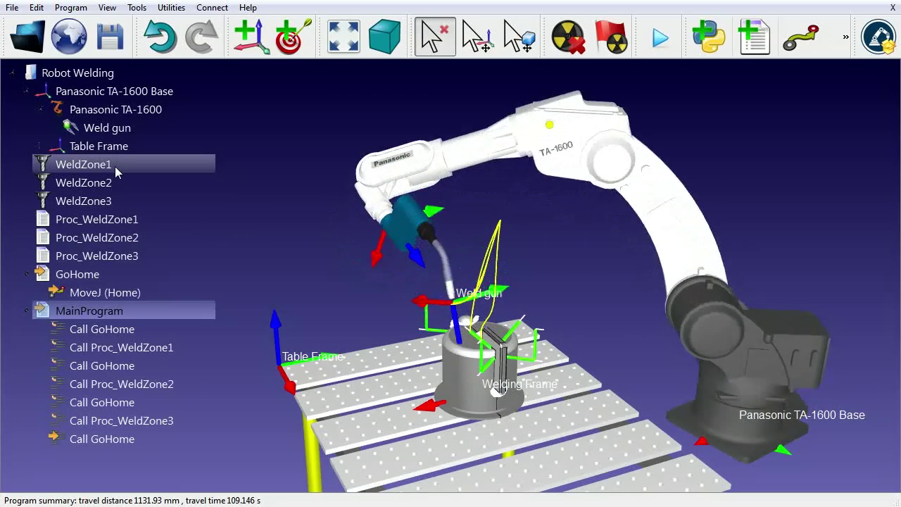
double_click(114, 167)
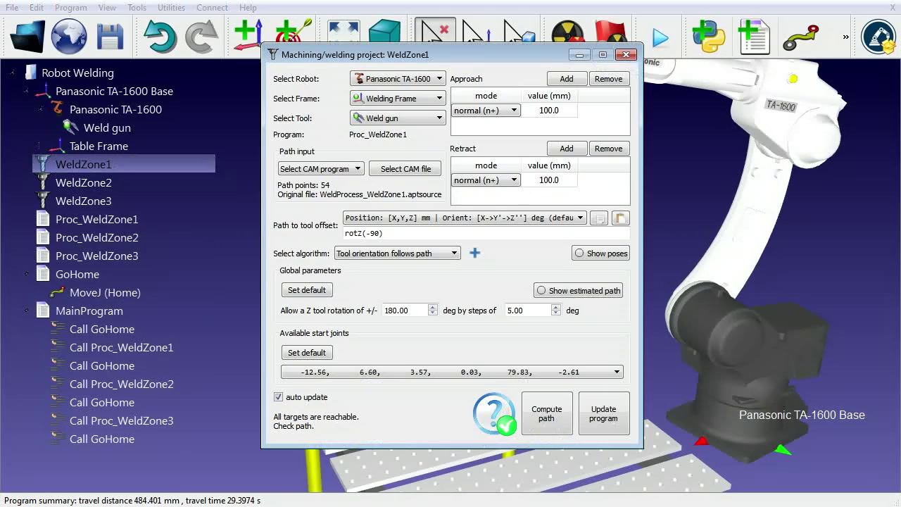
drag(422, 54, 179, 57)
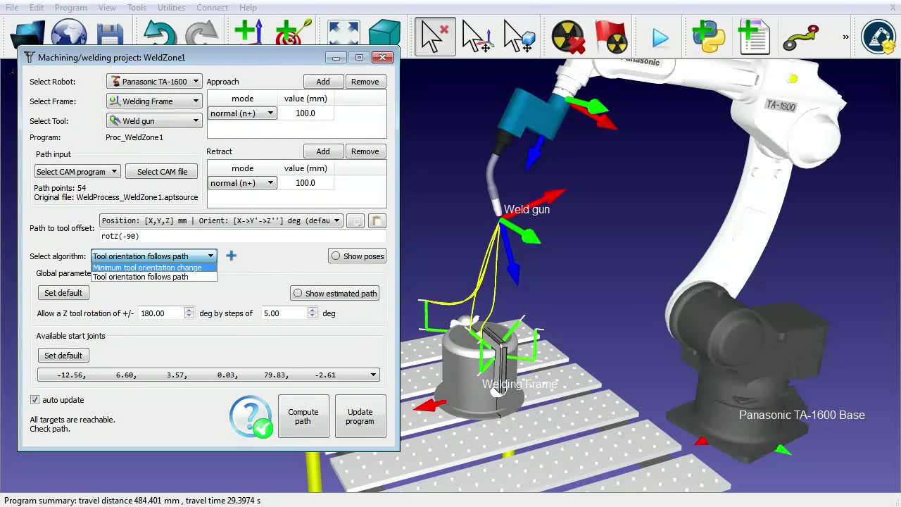
click(231, 255)
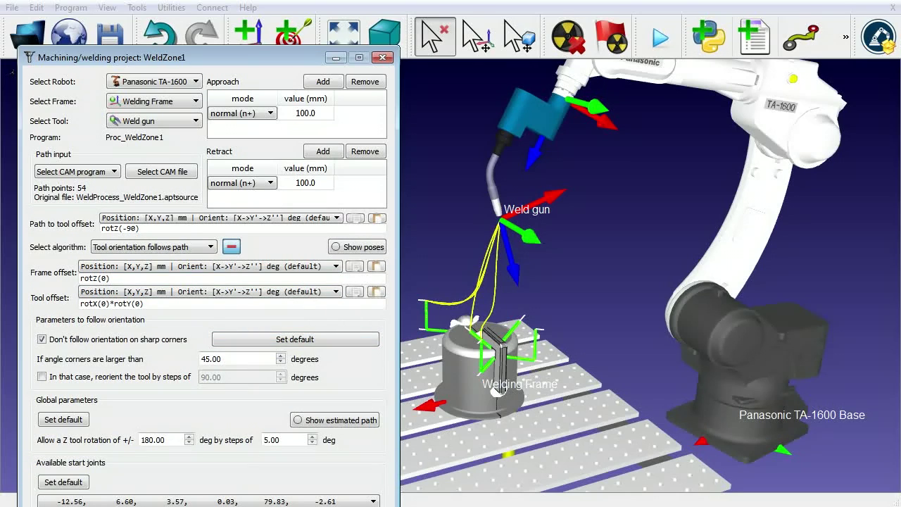
click(231, 246)
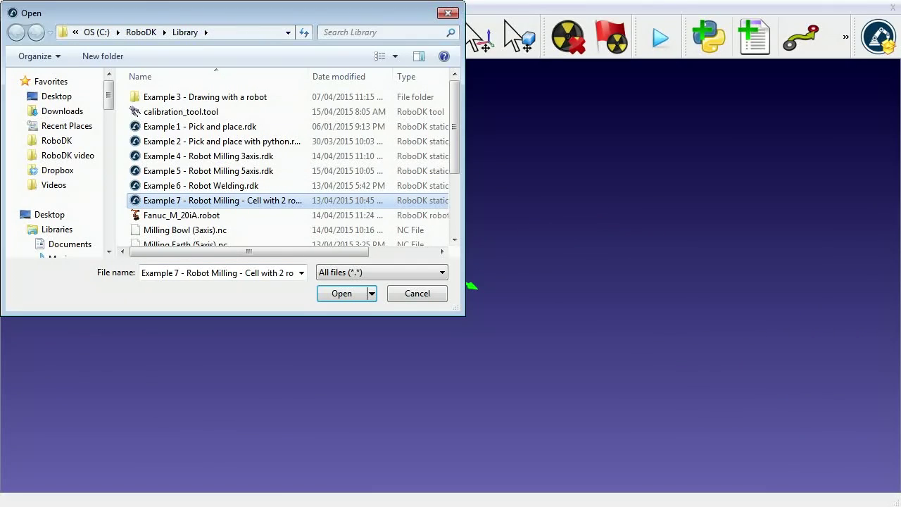
Open the Example 7 robot milling cell with two robots and run its Main_Program at fast simulation speed
click(351, 294)
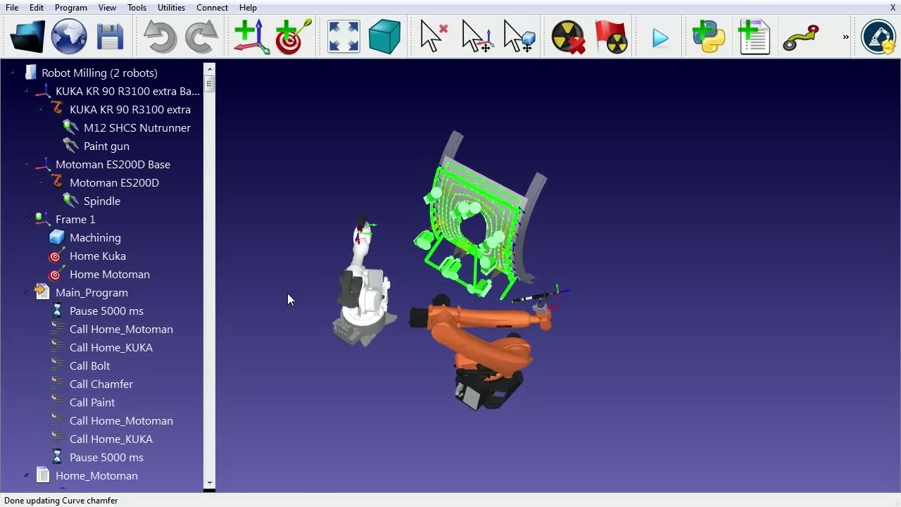
drag(287, 299, 619, 291)
right_drag(619, 292, 722, 66)
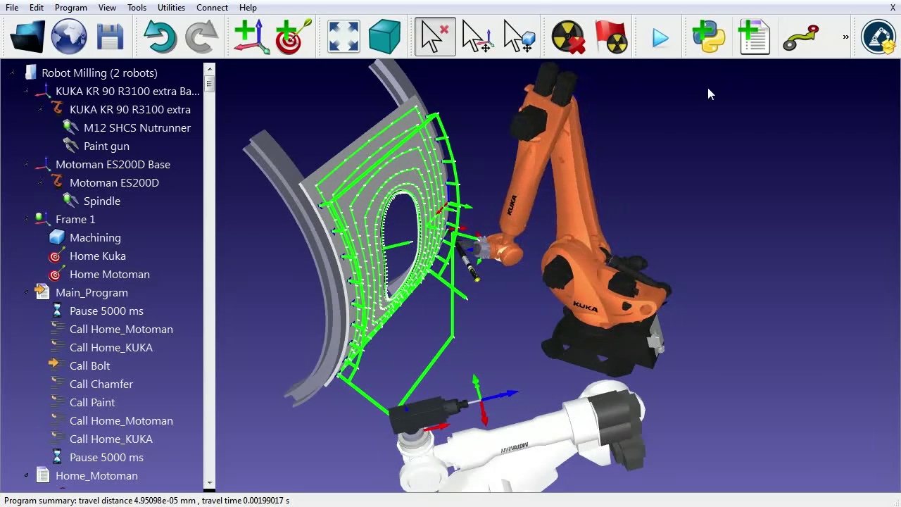
click(662, 40)
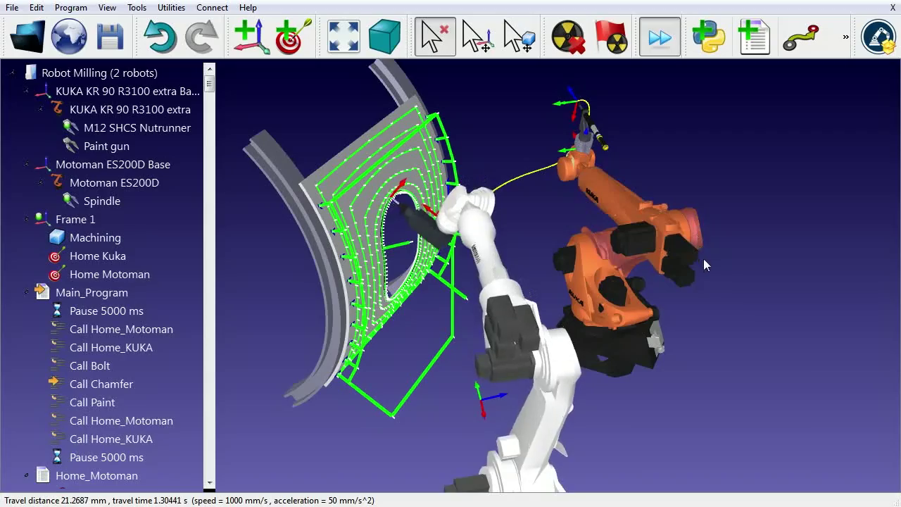
drag(726, 278, 523, 252)
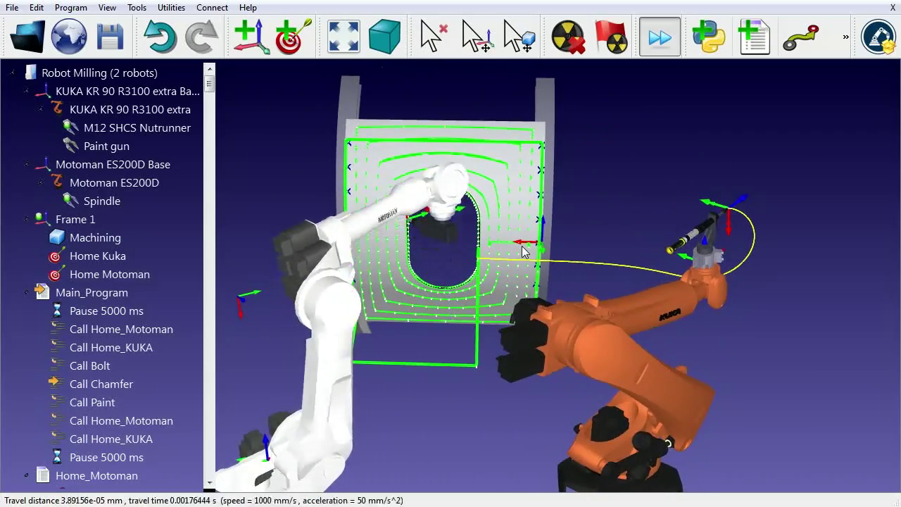